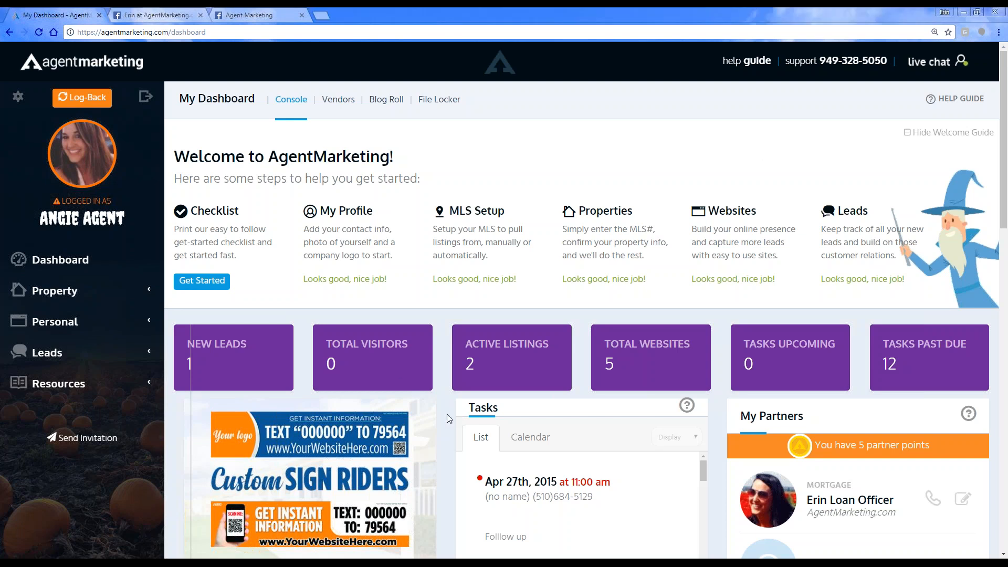
Step: View the past What's Up Wednesday webinar recordings from the dashboard's webinar section and return to the dashboard
scroll(448, 417, "down", 1)
scroll(447, 414, "down", 7)
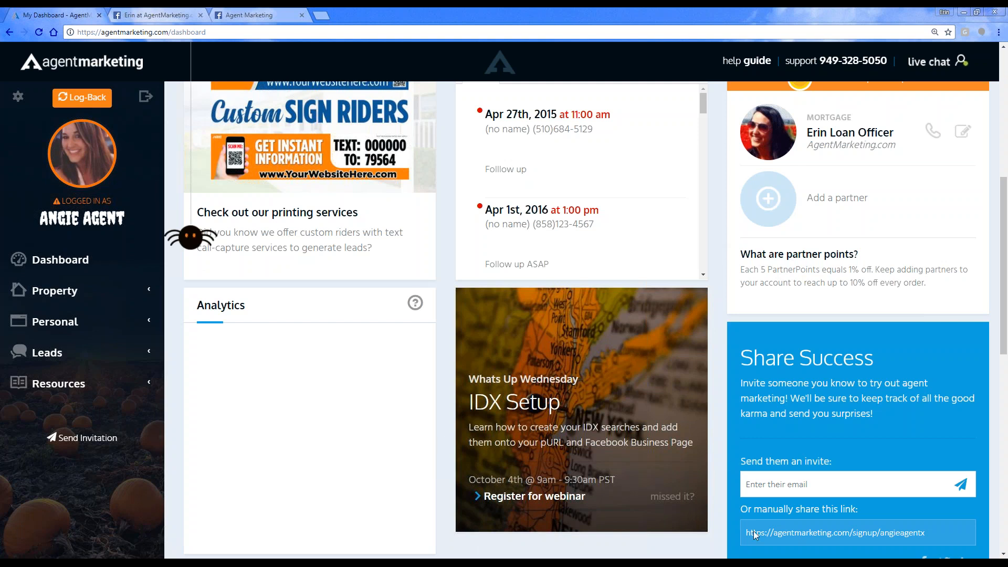
scroll(746, 529, "down", 1)
scroll(443, 263, "down", 2)
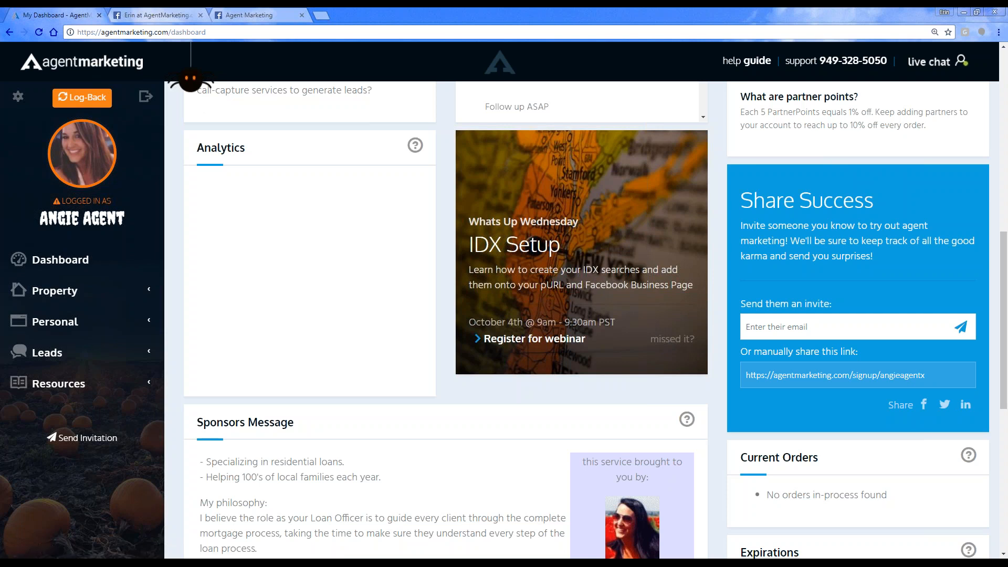
left_click(672, 339)
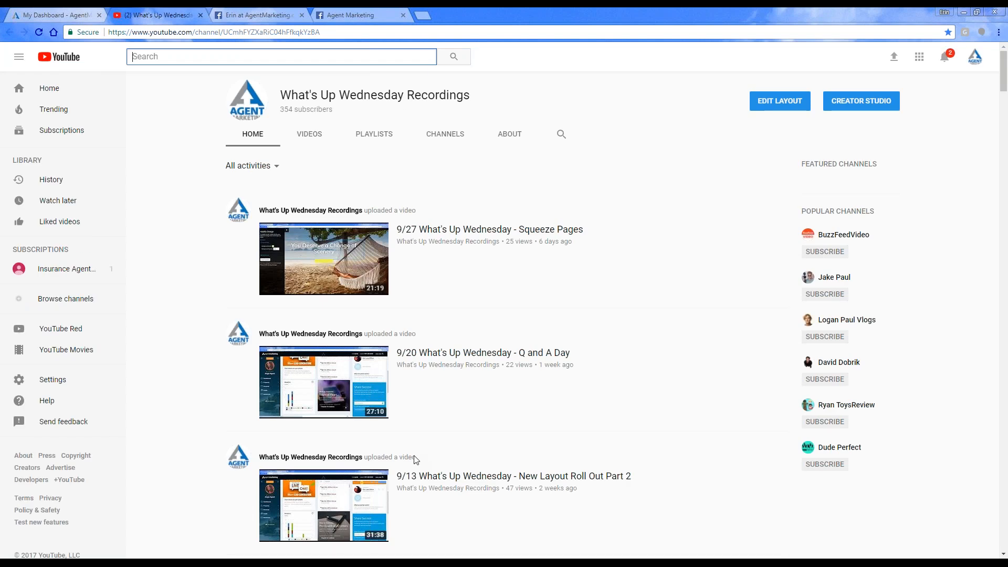
left_click(200, 15)
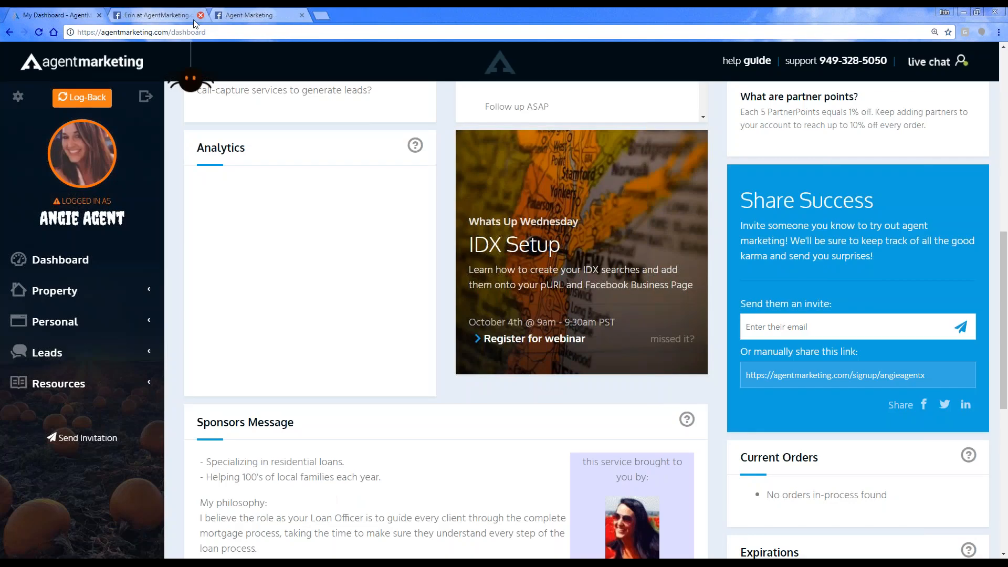
Step: Look over the dashboard's welcome guide, tasks, partners and IDX Setup webinar announcement
scroll(555, 310, "up", 8)
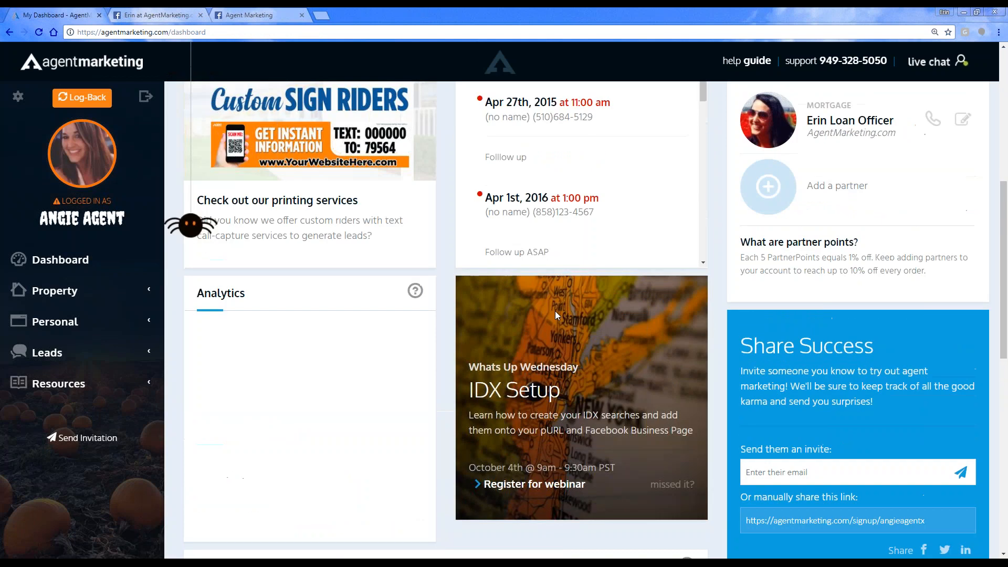
scroll(555, 317, "down", 4)
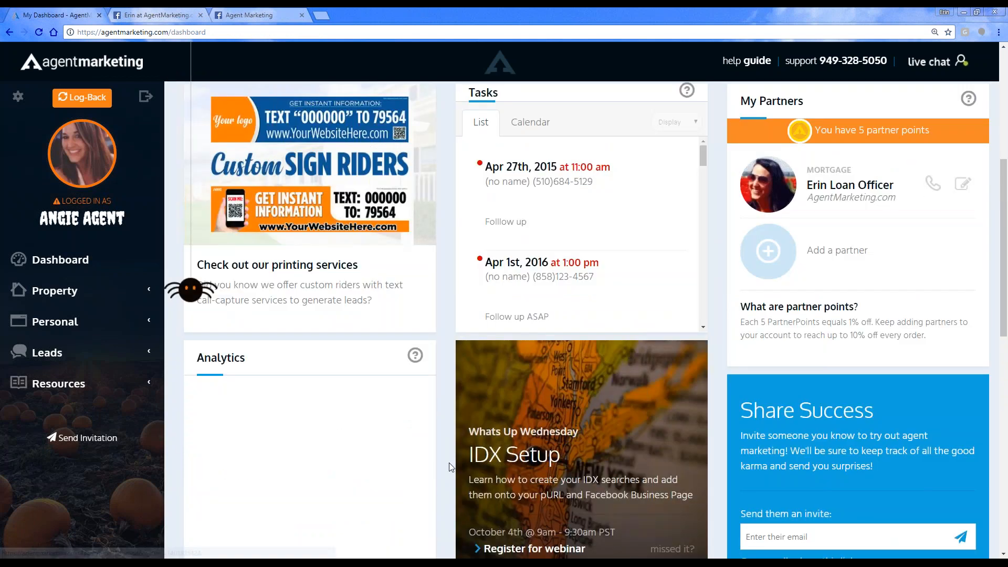
scroll(647, 459, "down", 3)
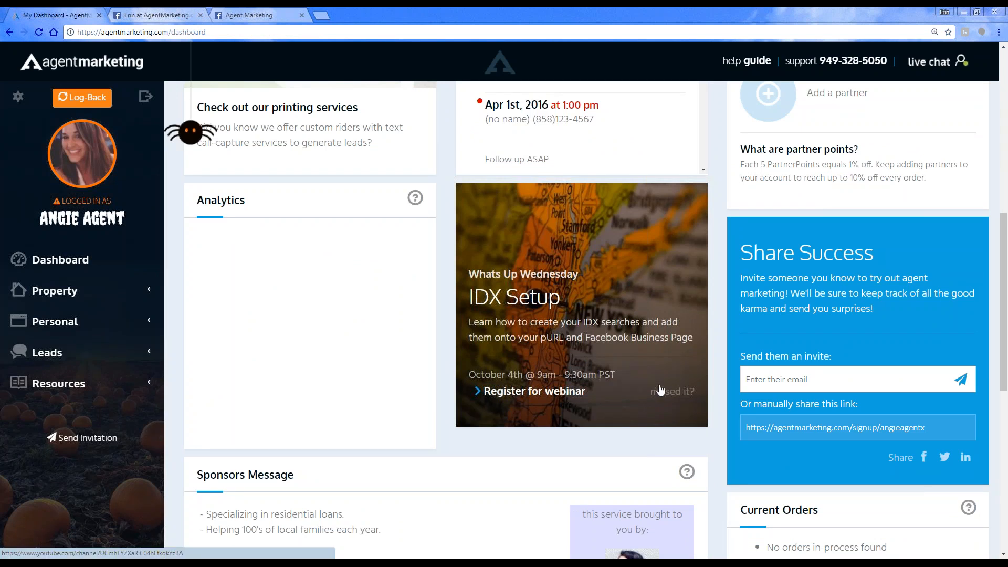
scroll(124, 406, "up", 4)
scroll(124, 406, "up", 5)
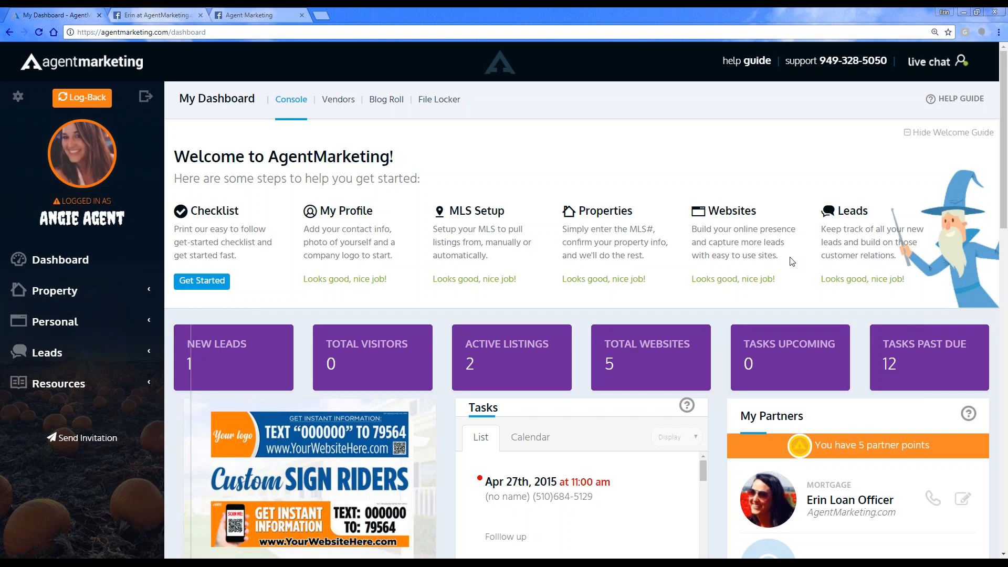
scroll(751, 297, "down", 7)
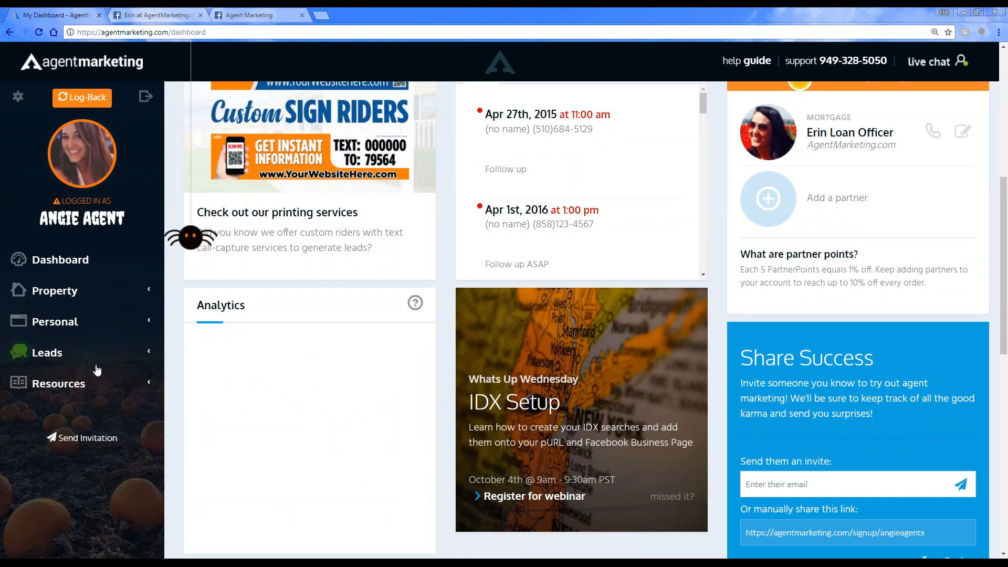
scroll(123, 426, "up", 1)
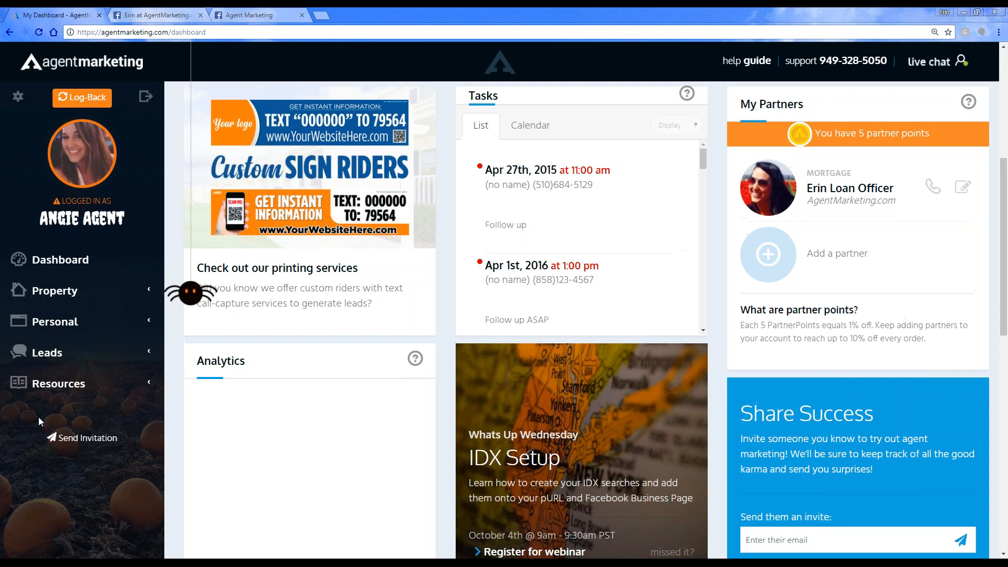
scroll(39, 417, "up", 4)
scroll(39, 417, "up", 2)
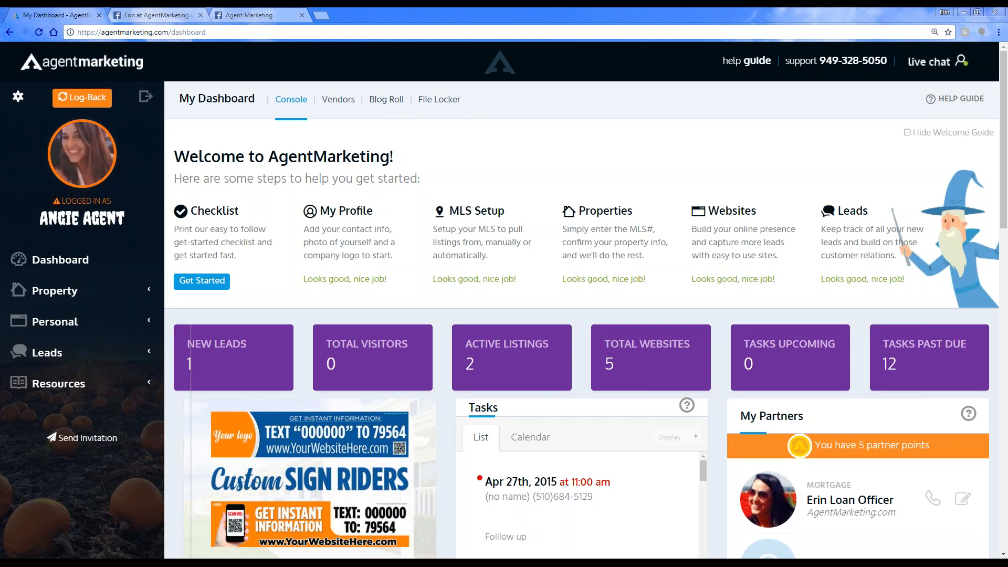
Step: Start a new IDX search in the IDX setup, with California Regional Multiple Listing Service, Inc. (CA) as its MLS source
left_click(18, 100)
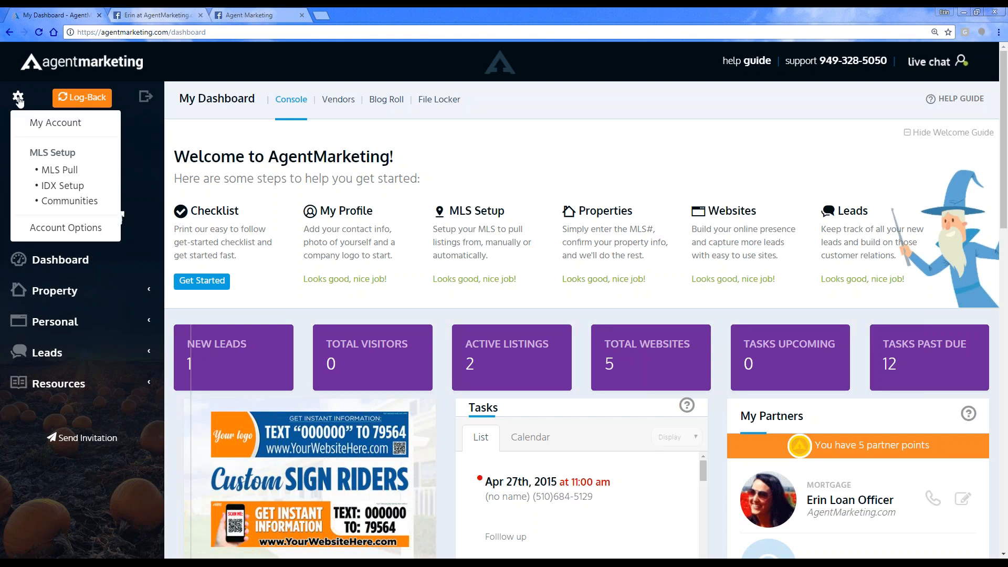
left_click(58, 187)
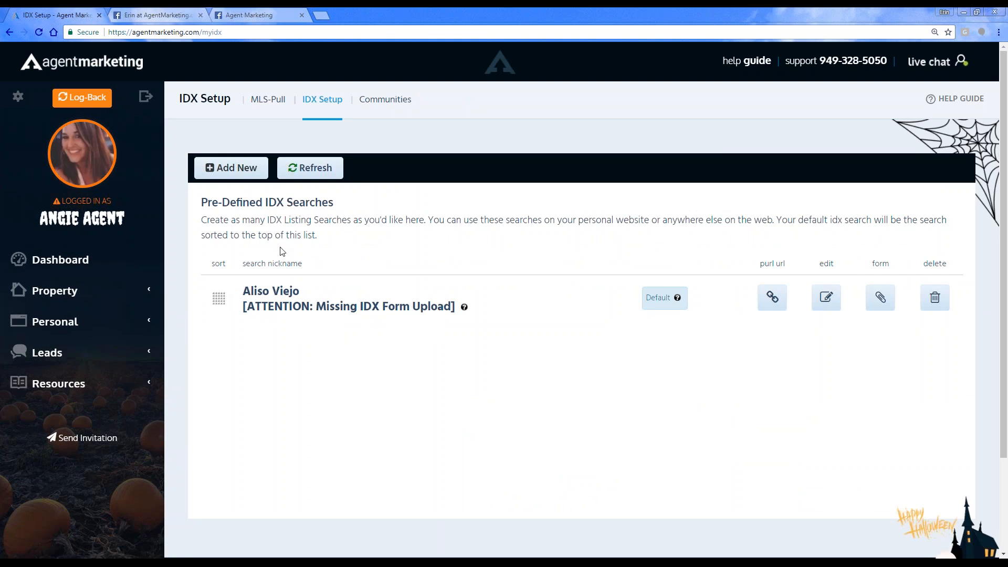
left_click(222, 175)
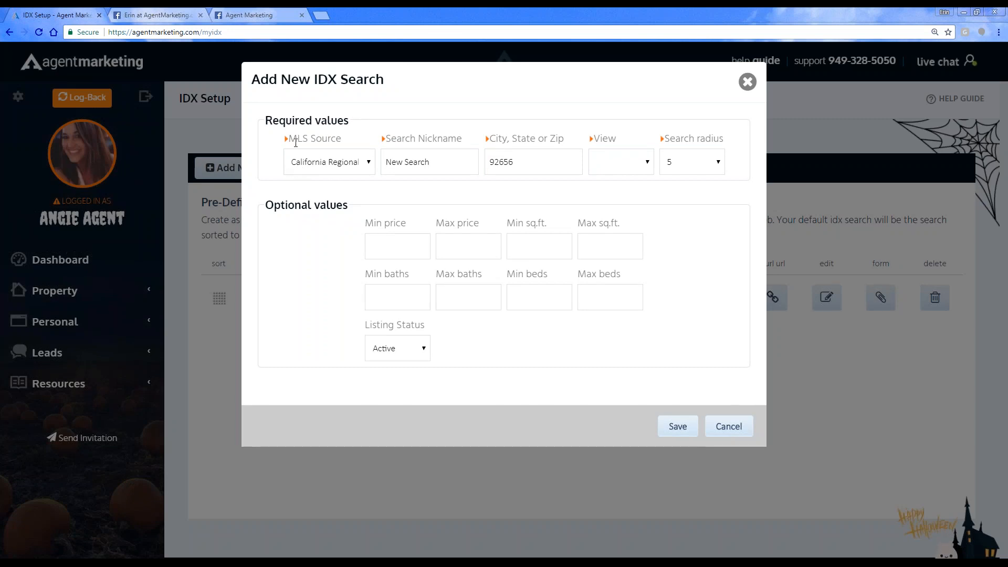
left_click(337, 166)
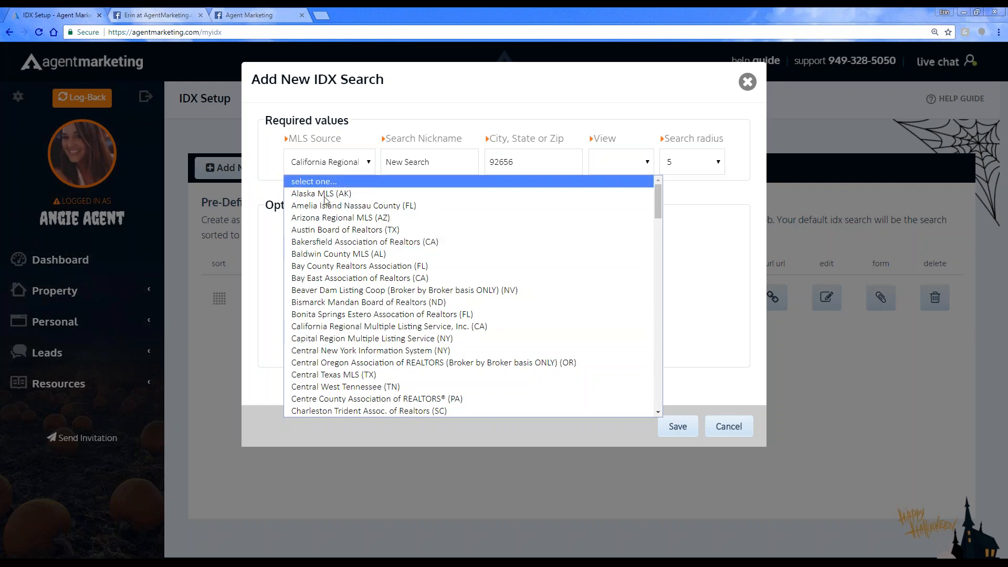
scroll(313, 341, "down", 3)
scroll(314, 343, "up", 3)
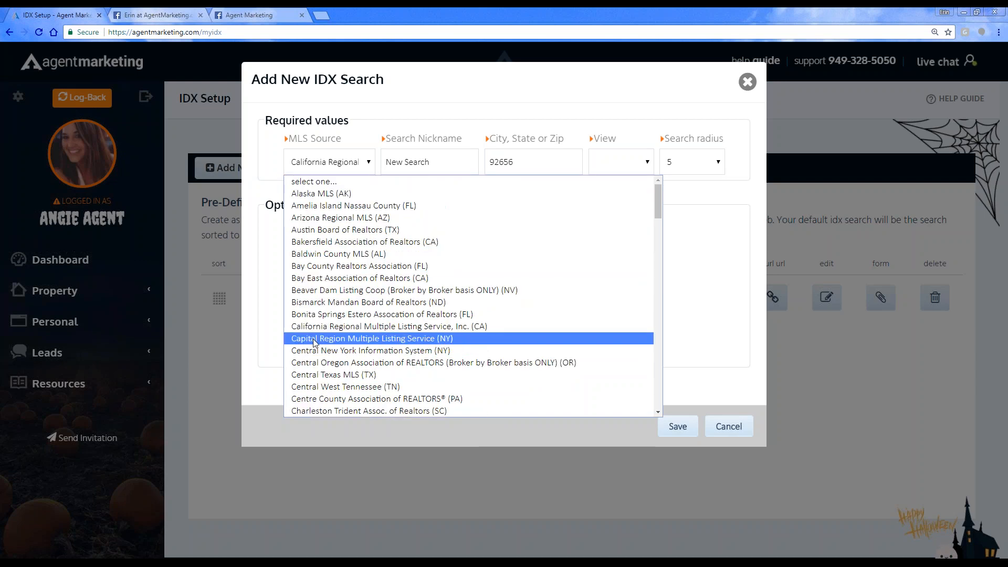
left_click(317, 327)
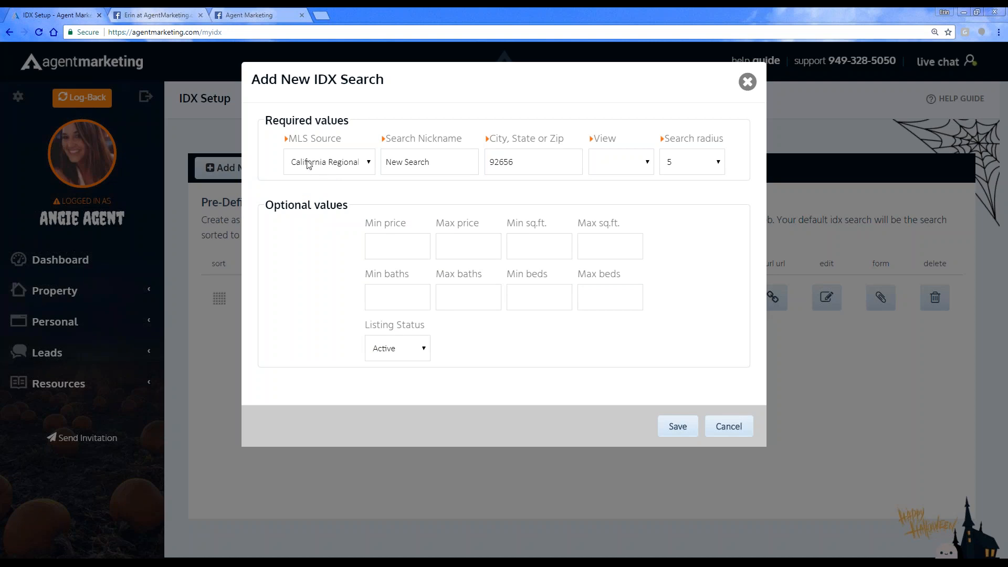
Step: Name the search Laguna Niguel, set its location to zip 92677, and choose the grid view
left_click(440, 165)
left_click_drag(450, 162, 128, 142)
key("BackSpace")
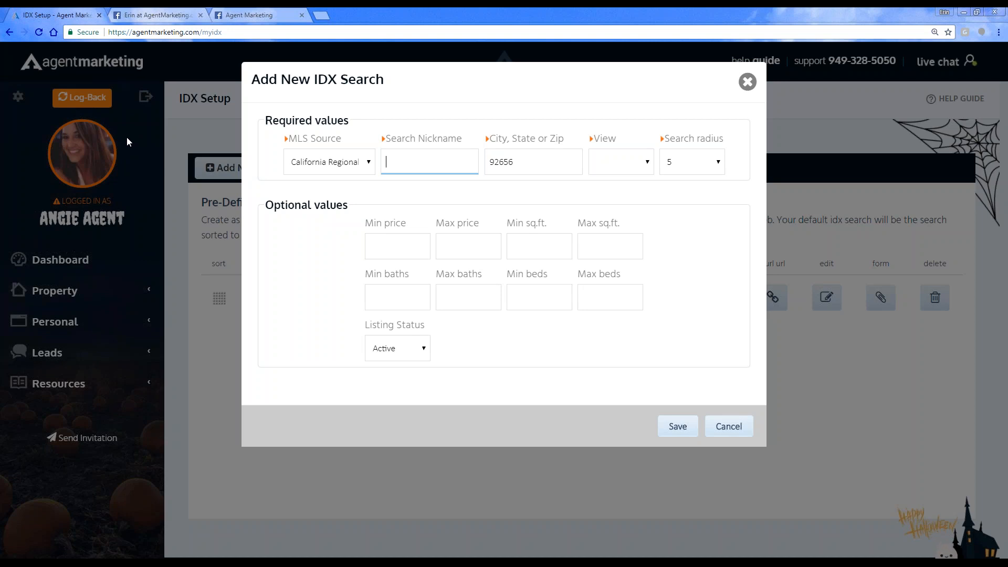
type("Laguna Niguel")
key("Tab")
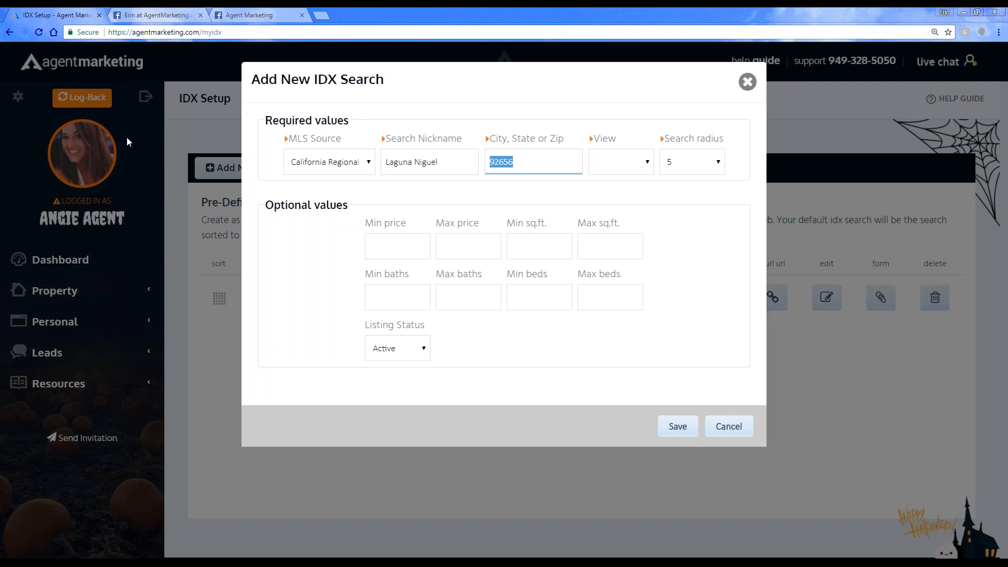
type("926")
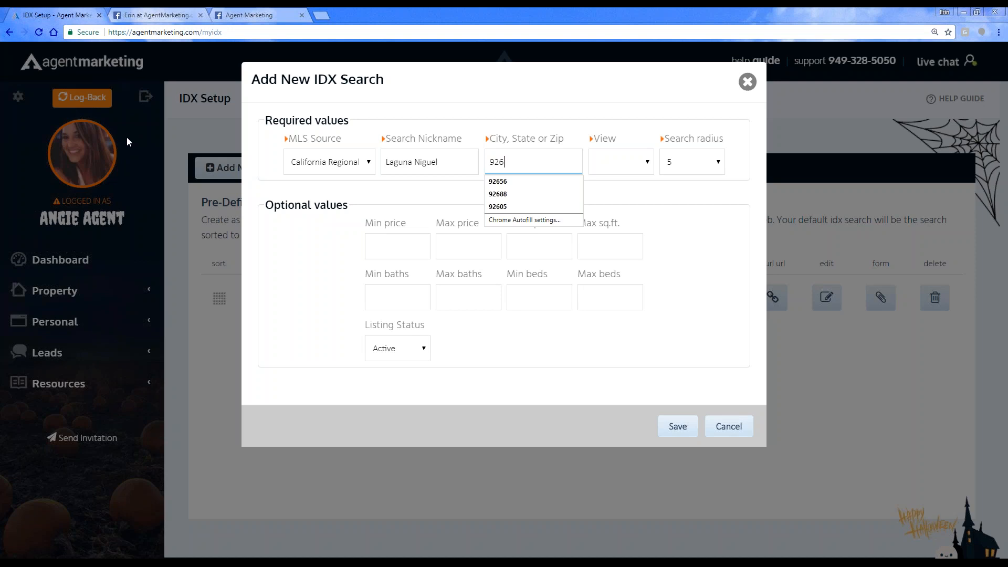
type("77")
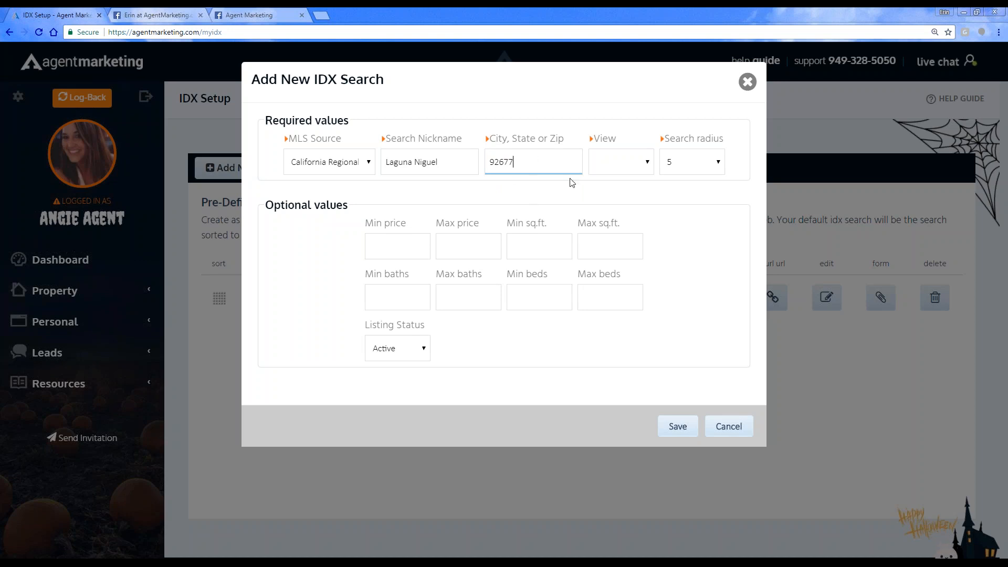
left_click(619, 166)
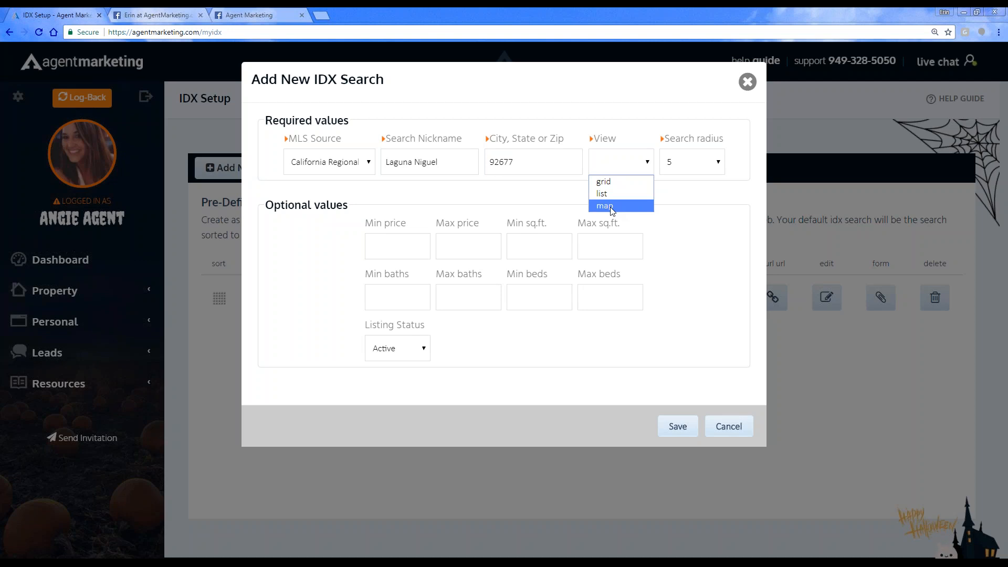
left_click(618, 182)
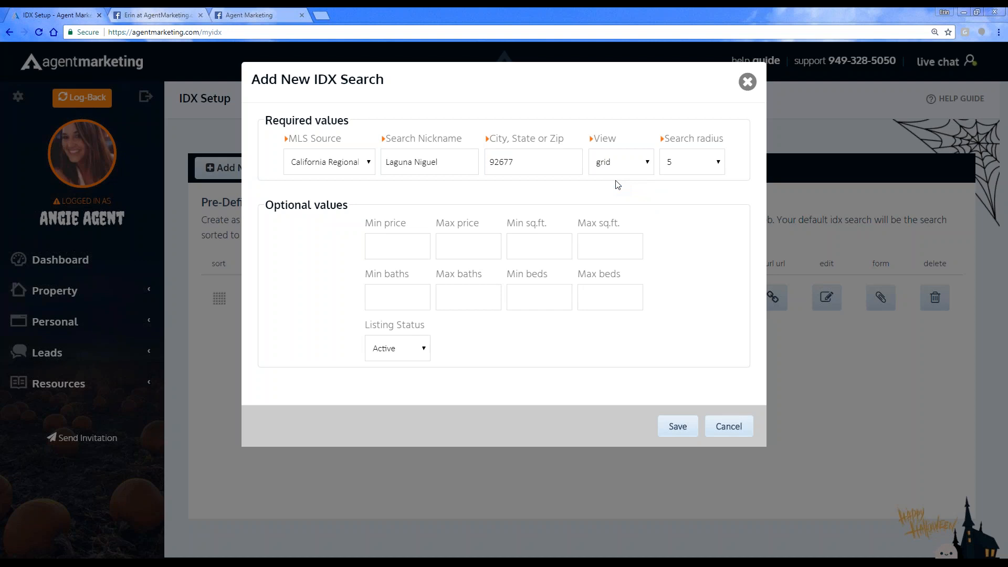
left_click(684, 172)
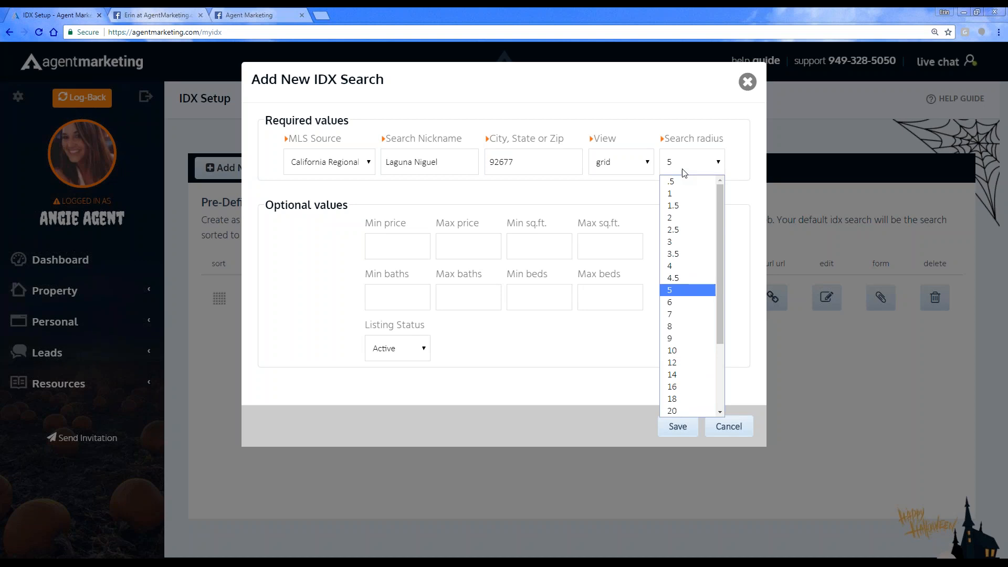
scroll(682, 266, "down", 3)
left_click(679, 412)
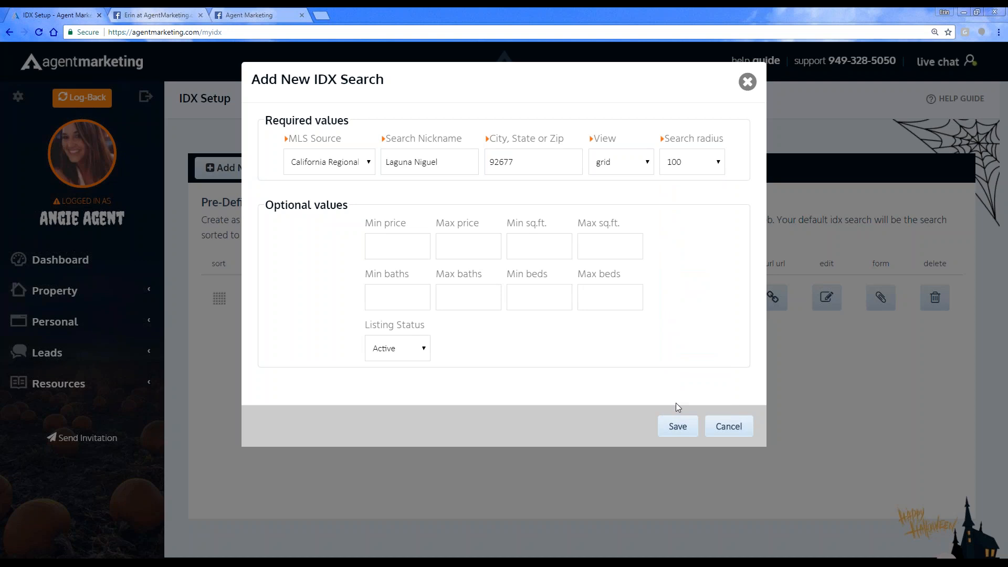
left_click(699, 167)
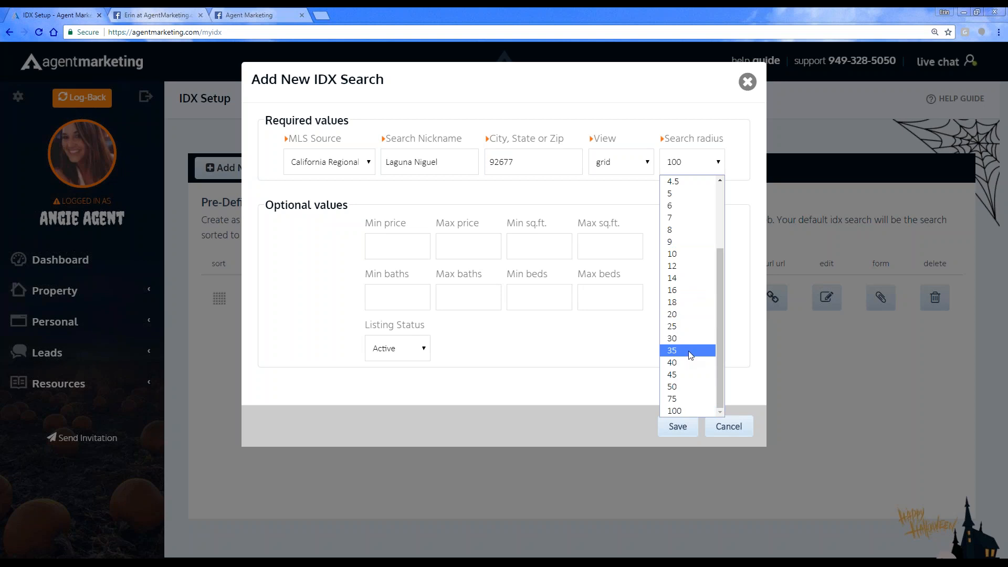
scroll(690, 355, "up", 2)
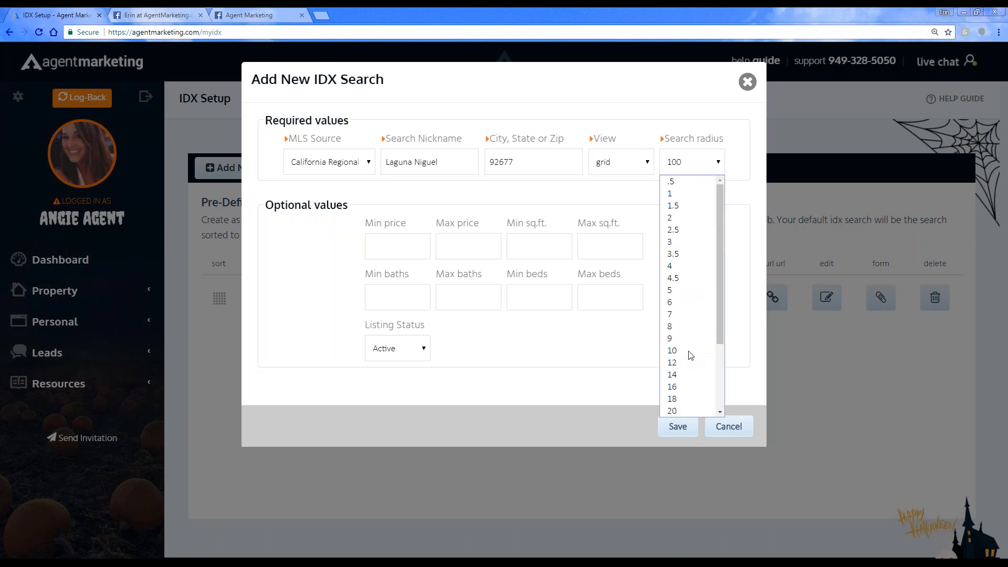
left_click(679, 289)
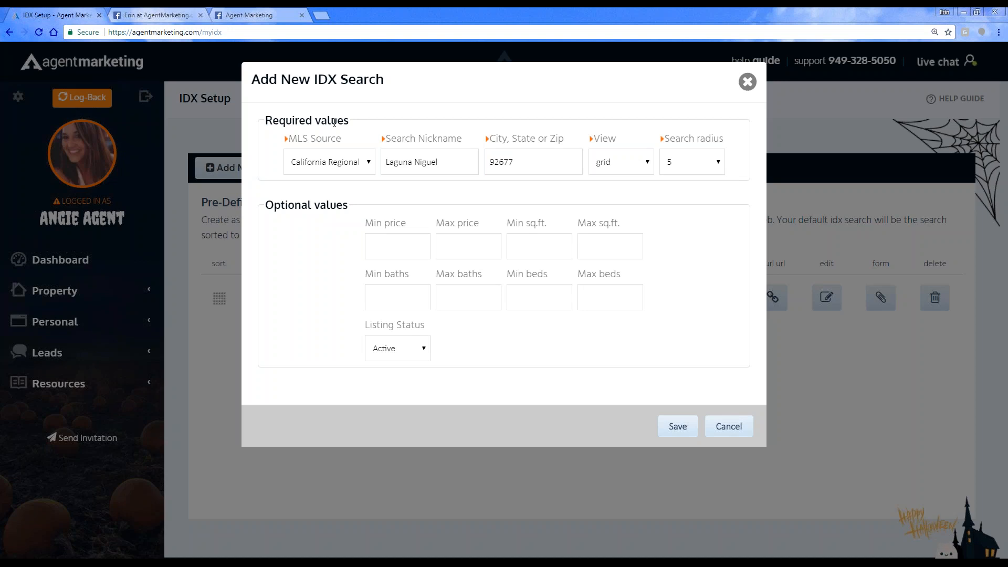
Step: Save the new IDX search, and view the required IDX form instructions for the Aliso Viejo search
left_click(396, 163)
left_click(685, 428)
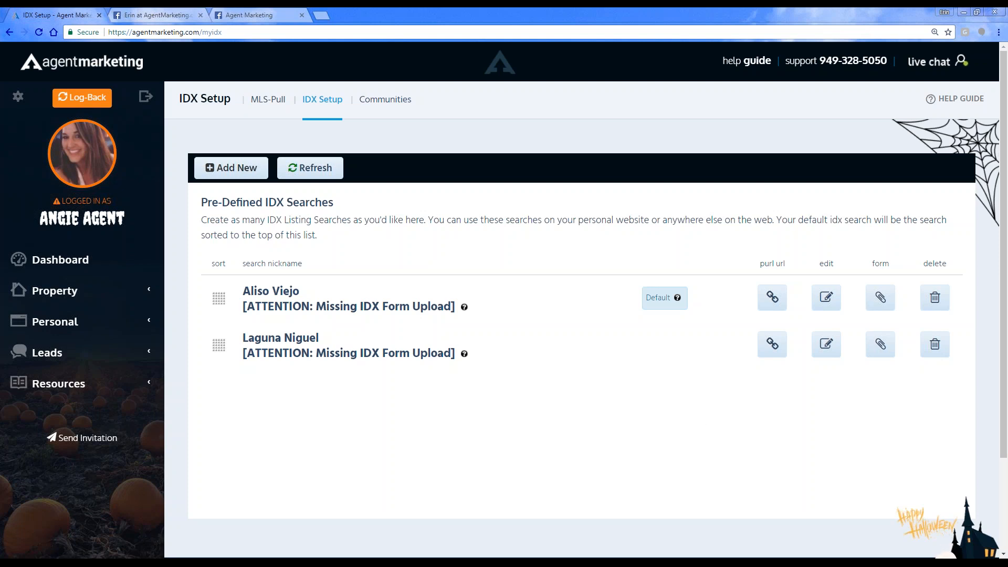
left_click(876, 311)
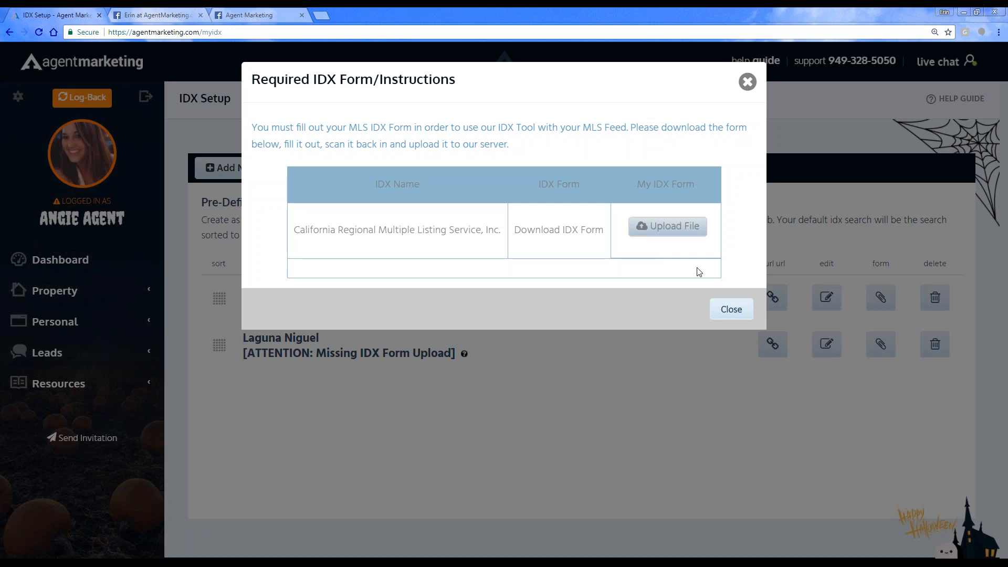
left_click(731, 310)
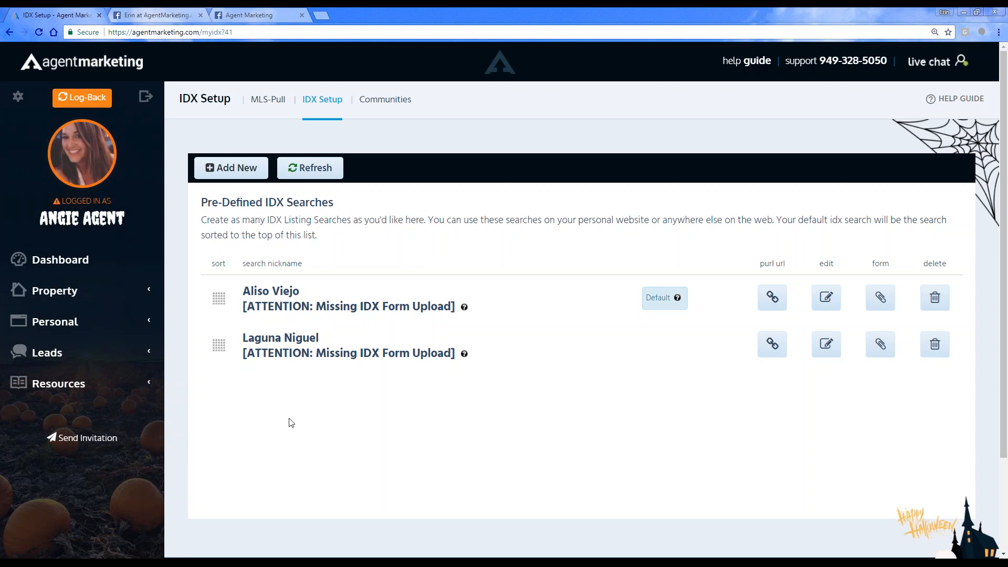
Step: Open the list of personal websites, and look at the dialog for adding a personal website without creating one
left_click(33, 326)
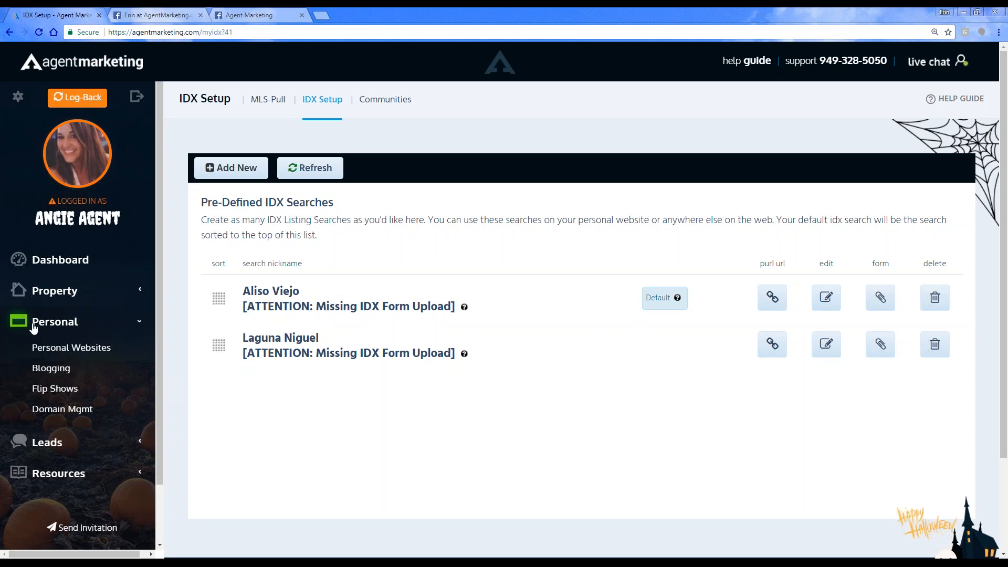
left_click(57, 349)
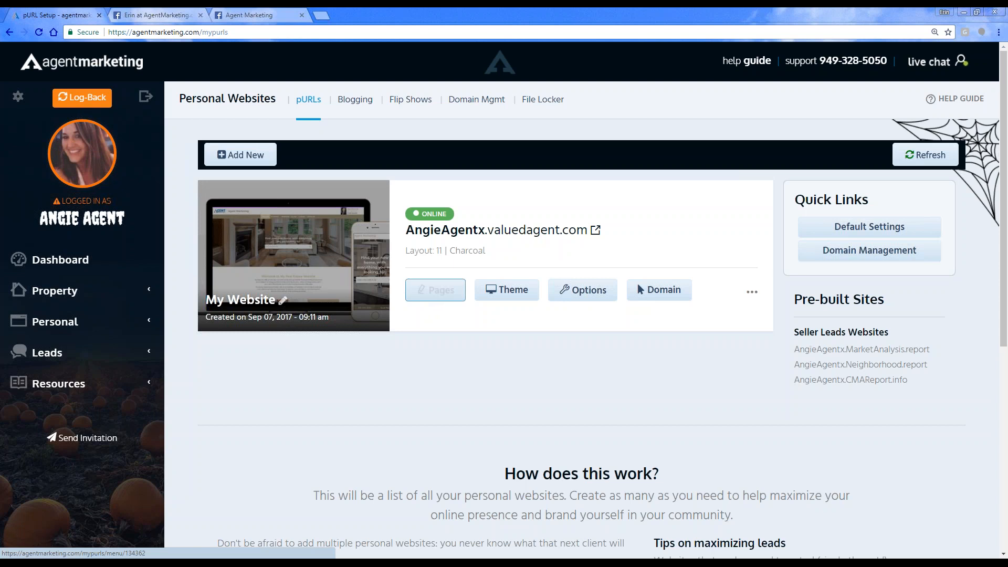
left_click(233, 157)
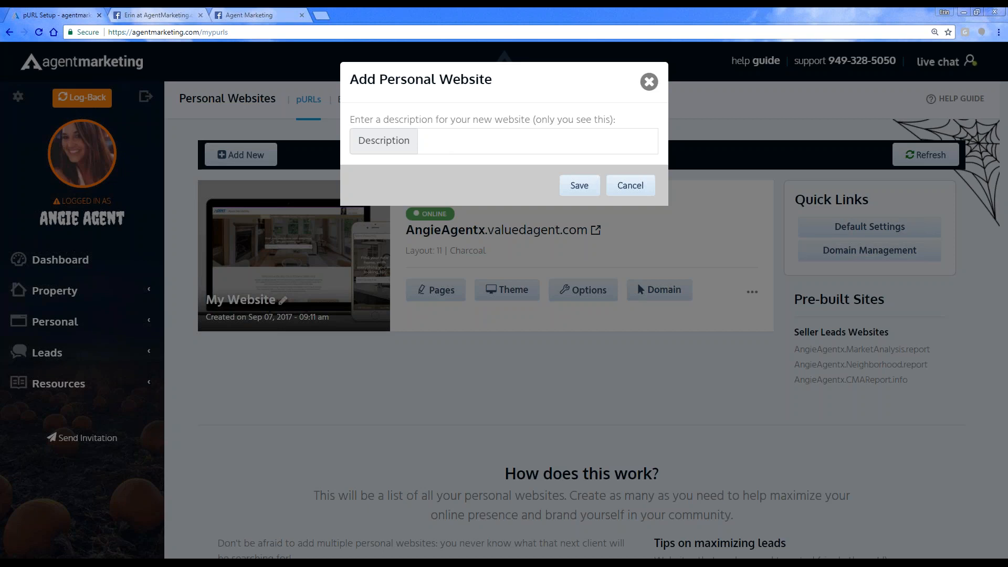
left_click(630, 185)
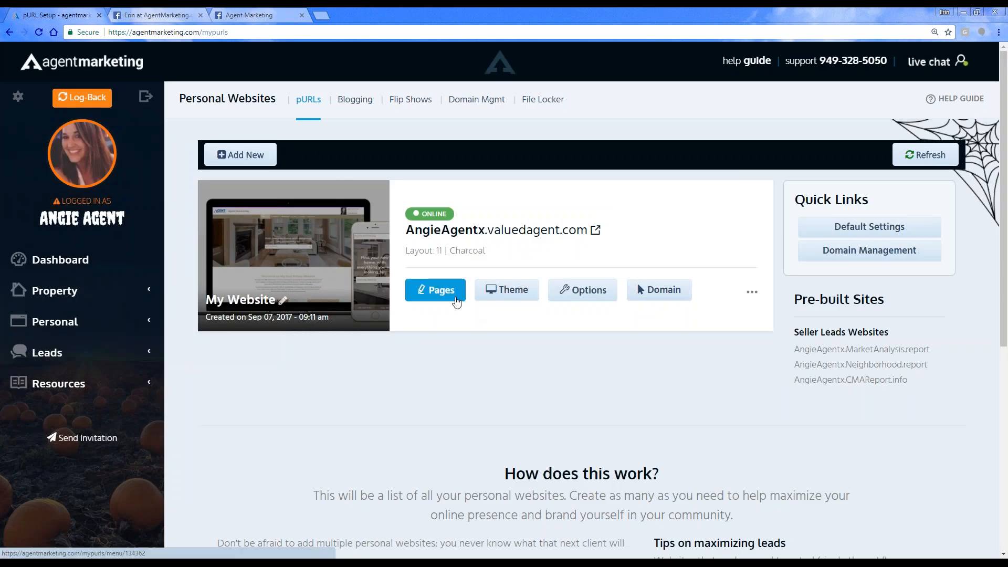
Step: Open the page list of the personal website and delete the View Homes For Sale page
left_click(455, 301)
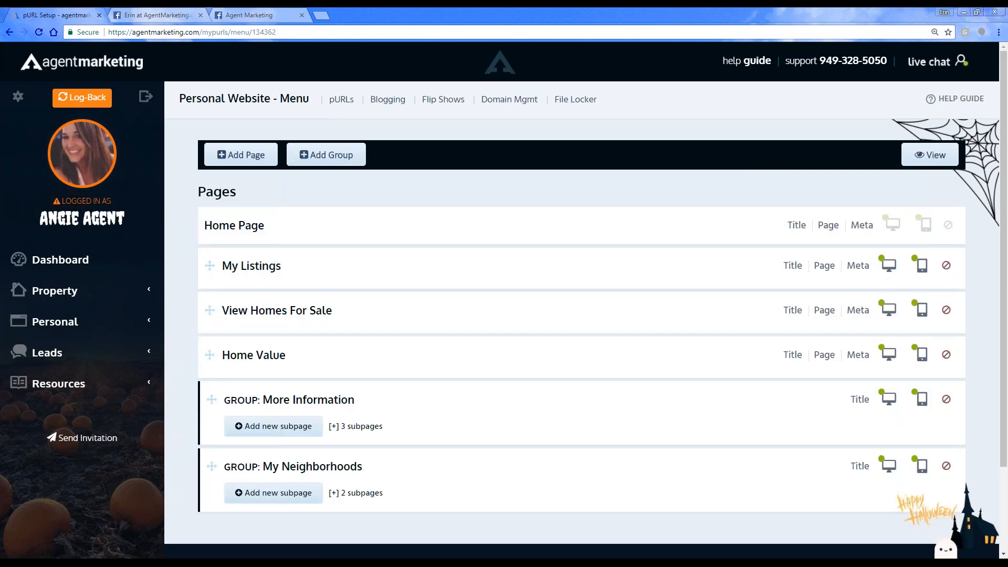
left_click(946, 310)
left_click(540, 329)
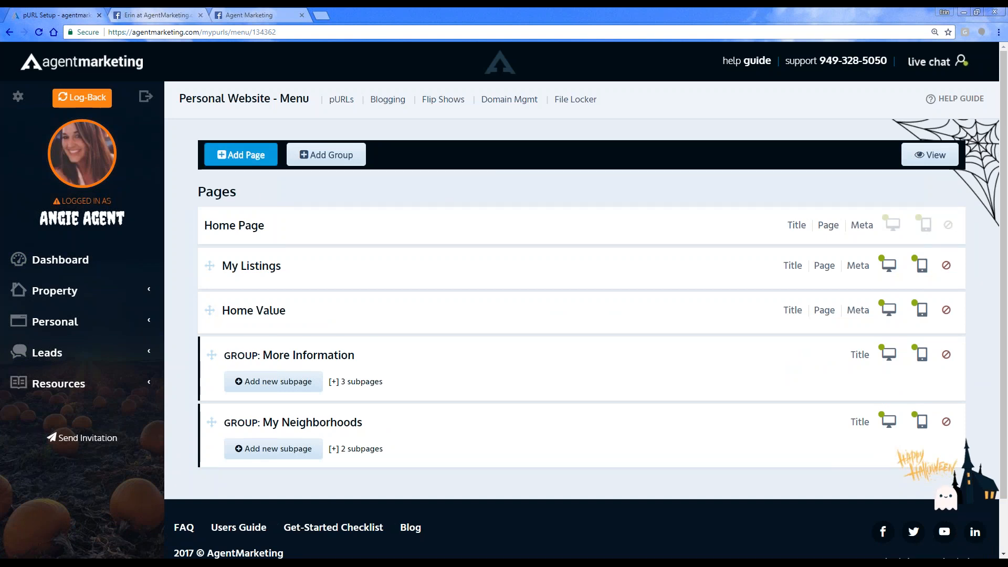
Step: Start a new website page based on the IDX property search template for agents
left_click(240, 154)
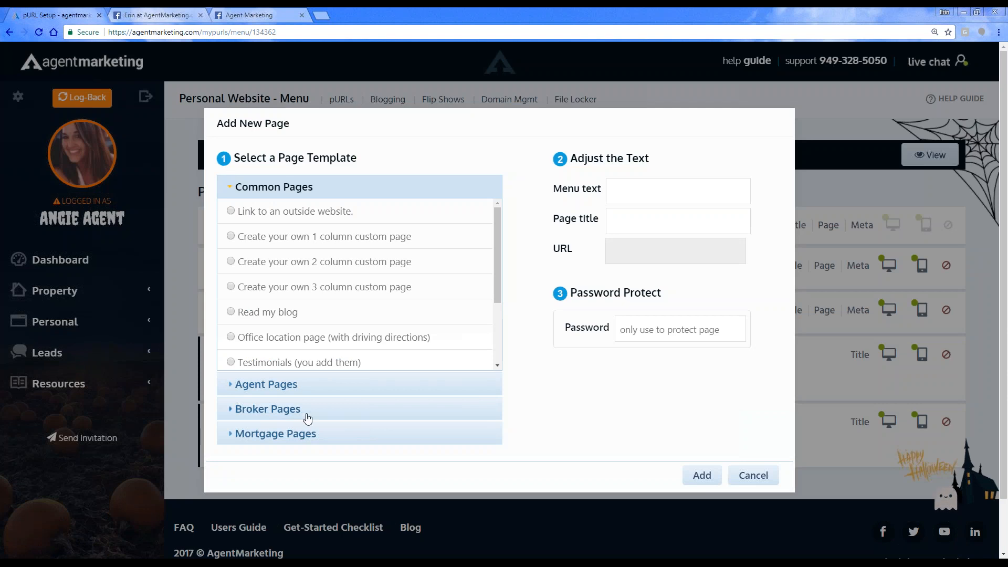
left_click(259, 386)
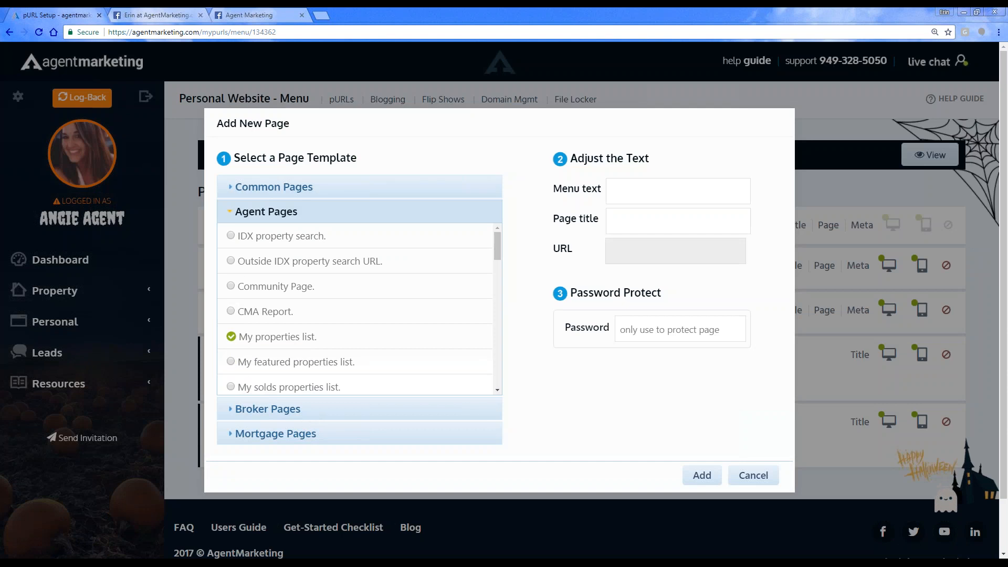
left_click(264, 237)
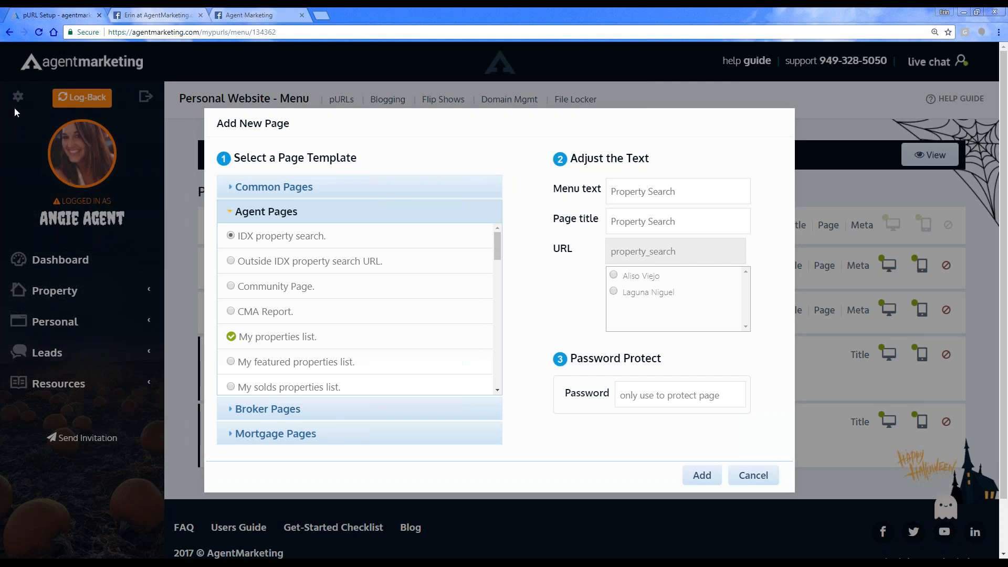
Step: Set both the menu text and the page title of the new page to View Homes For Sale
left_click_drag(682, 191, 416, 205)
type("View Homes For Sale")
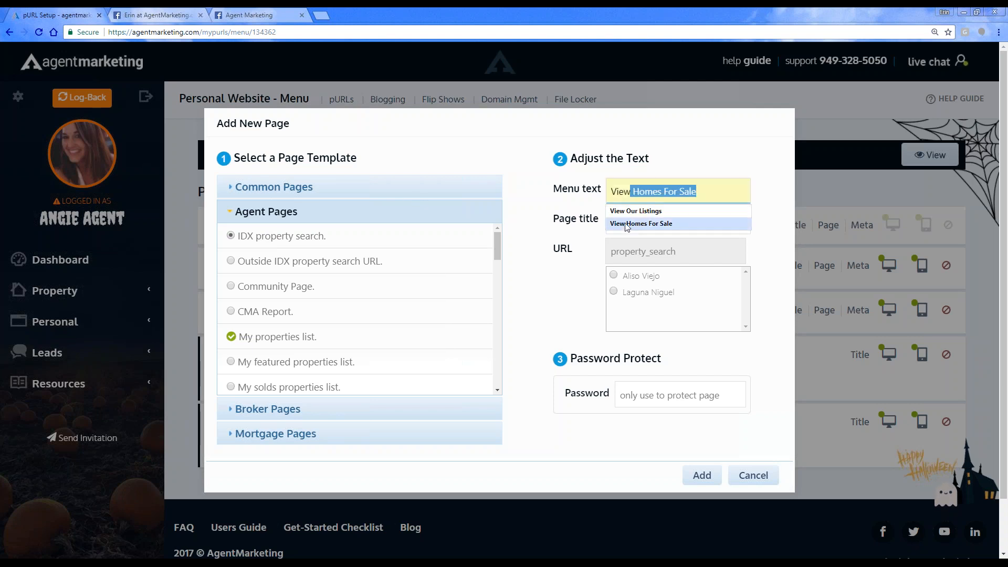
left_click(627, 225)
left_click_drag(688, 220, 610, 221)
type("View Home")
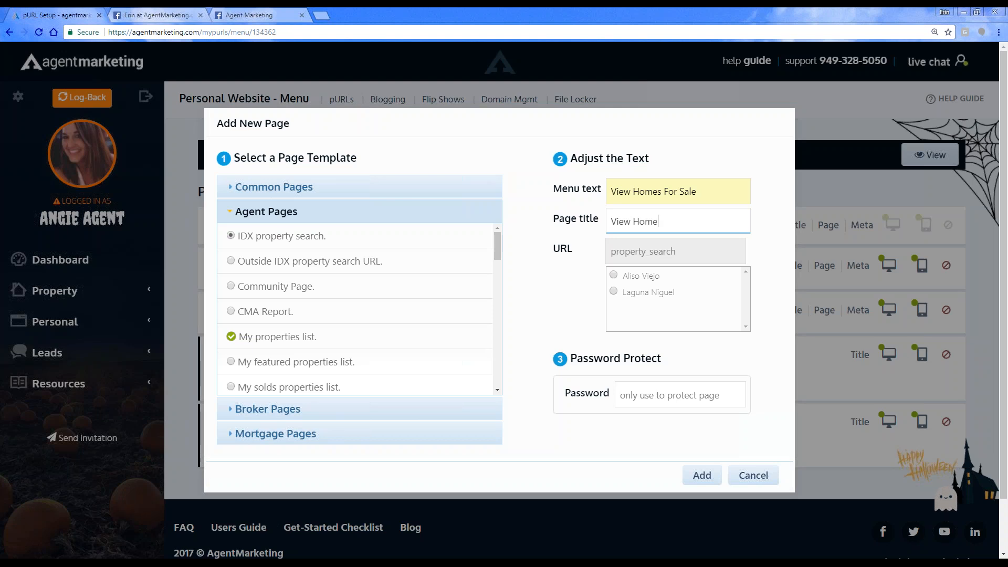
type("s For Sale")
Step: Link the new page to the Laguna Niguel search, add it, and move it directly below My Listings in the page order
left_click(614, 293)
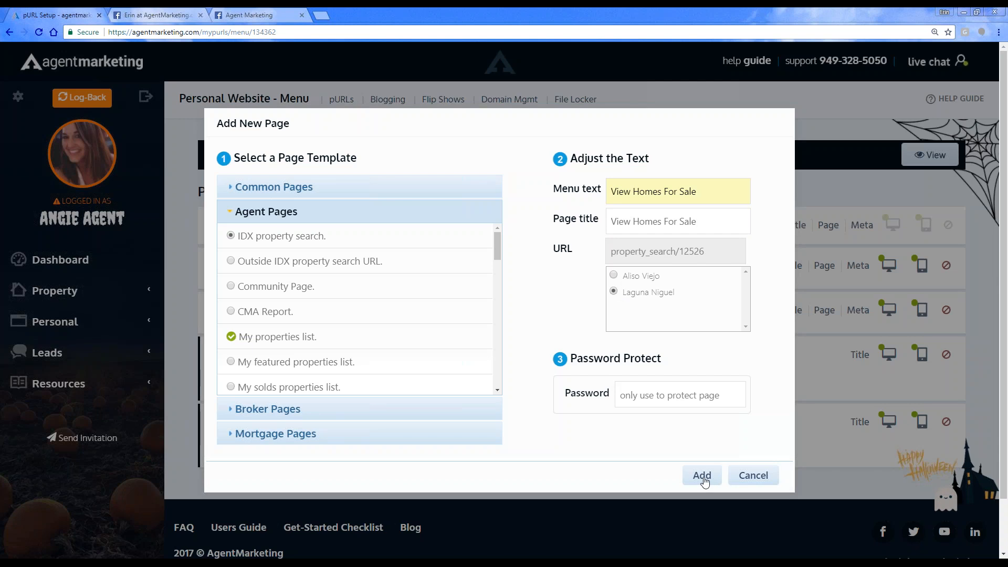
left_click(703, 476)
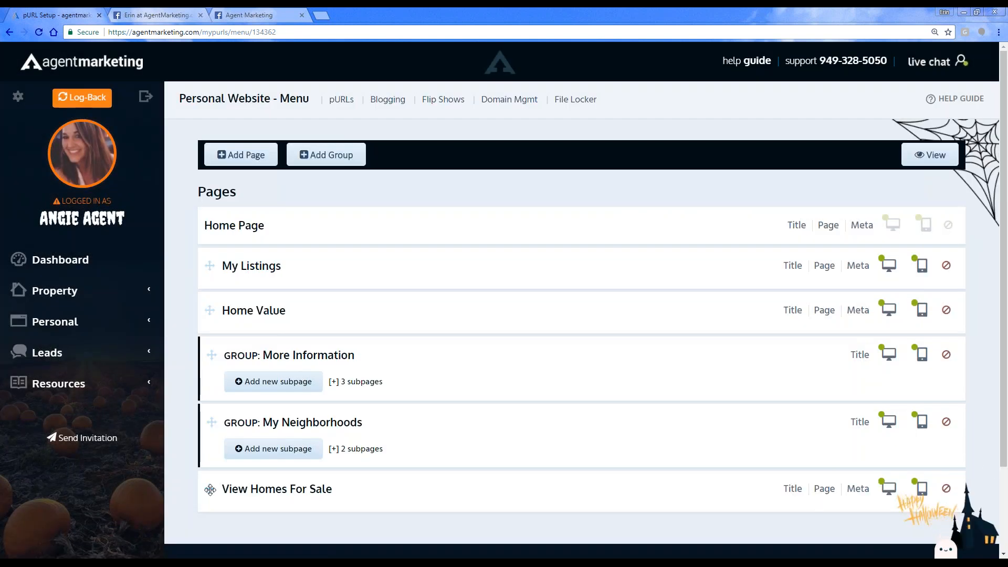
left_click_drag(209, 489, 208, 279)
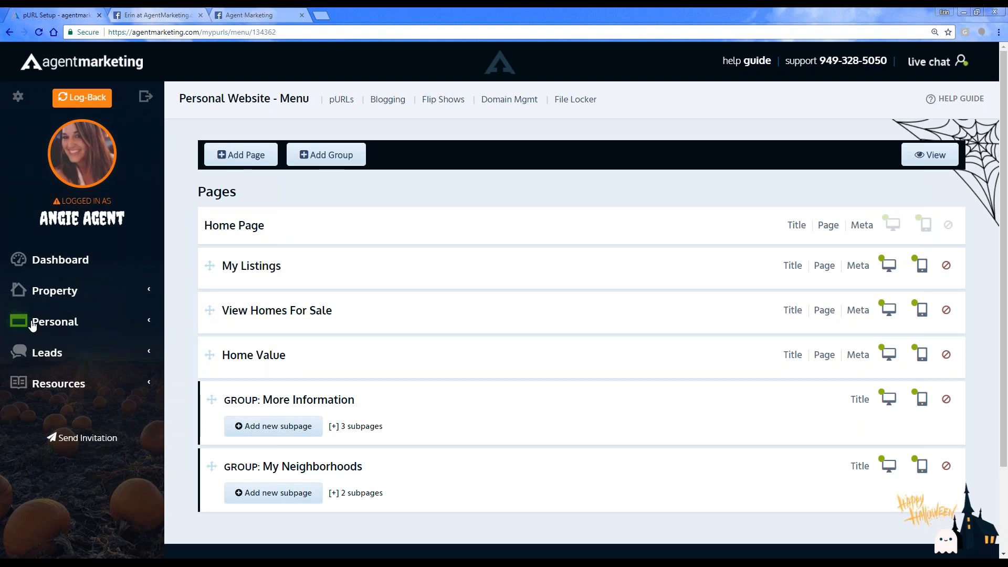
Step: Reopen the website's page list and review the IDX property search template settings for a new page without adding one
left_click(55, 322)
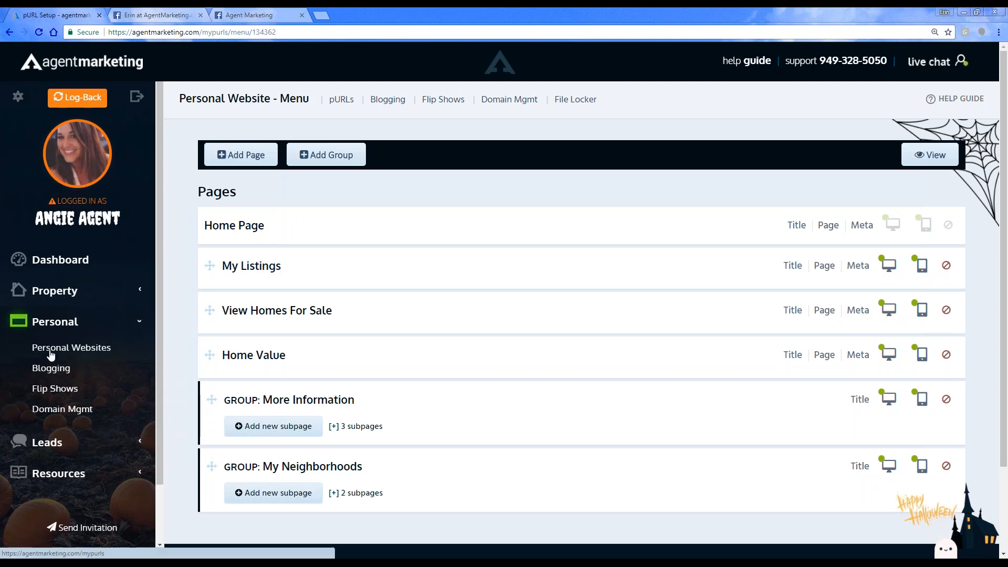
left_click(51, 349)
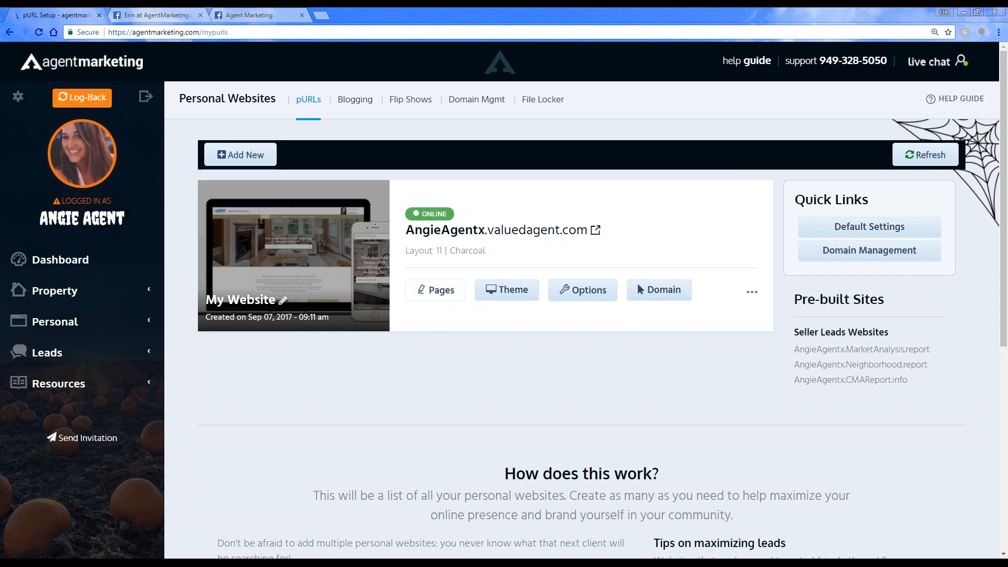
left_click(440, 292)
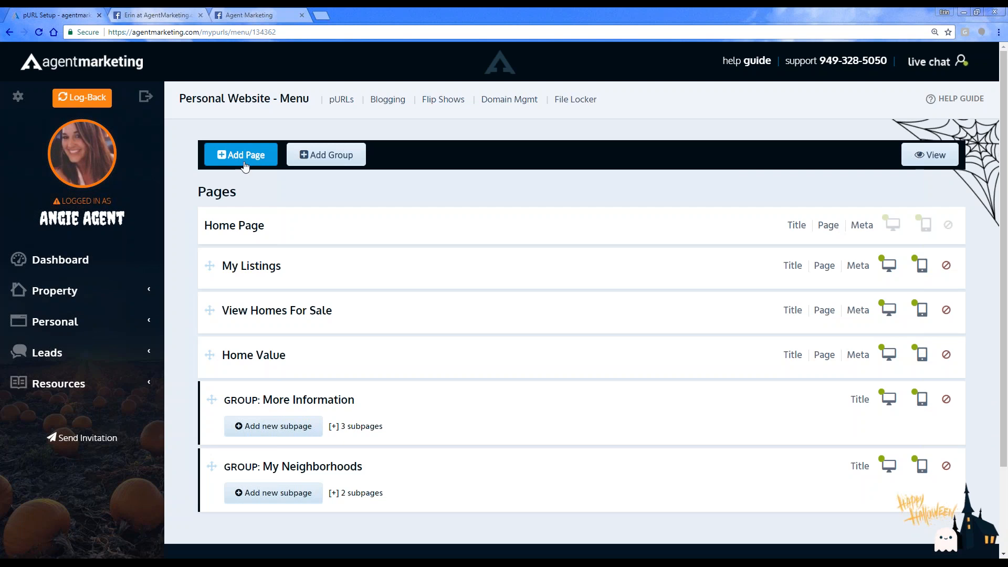
left_click(250, 167)
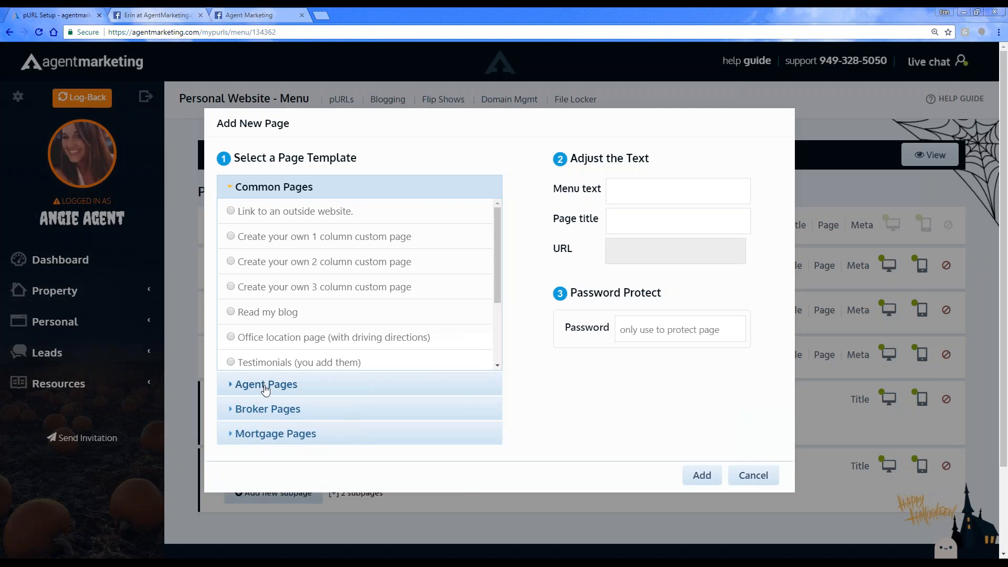
left_click(265, 387)
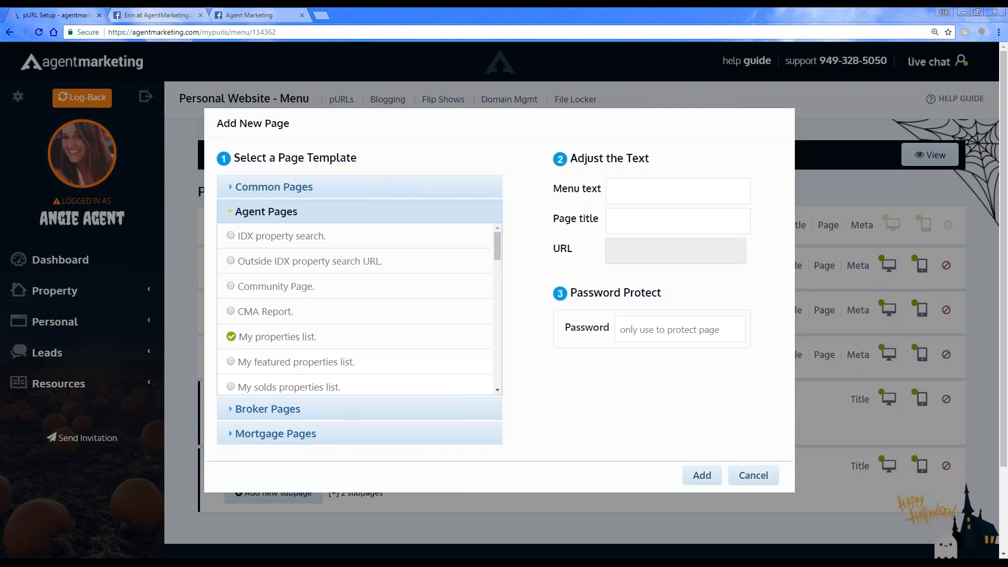
left_click(257, 240)
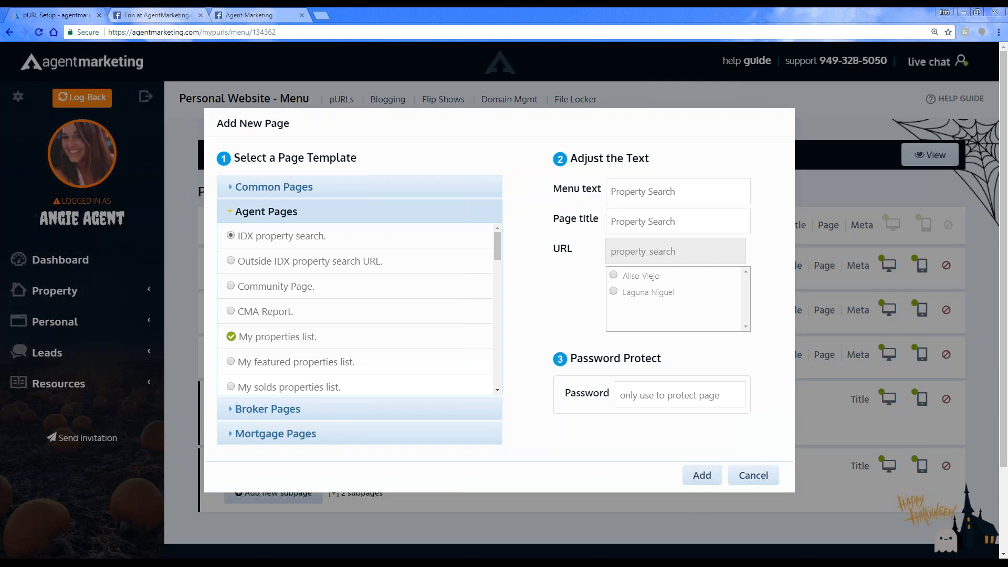
left_click(746, 478)
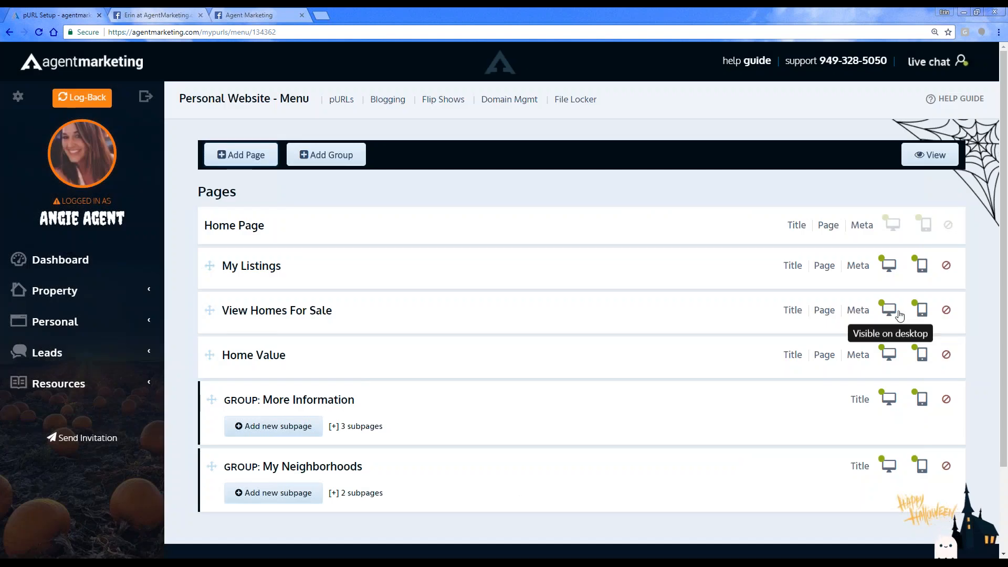
Step: View the live website, look through the listings on its View Homes For Sale page, and close the site
left_click(923, 156)
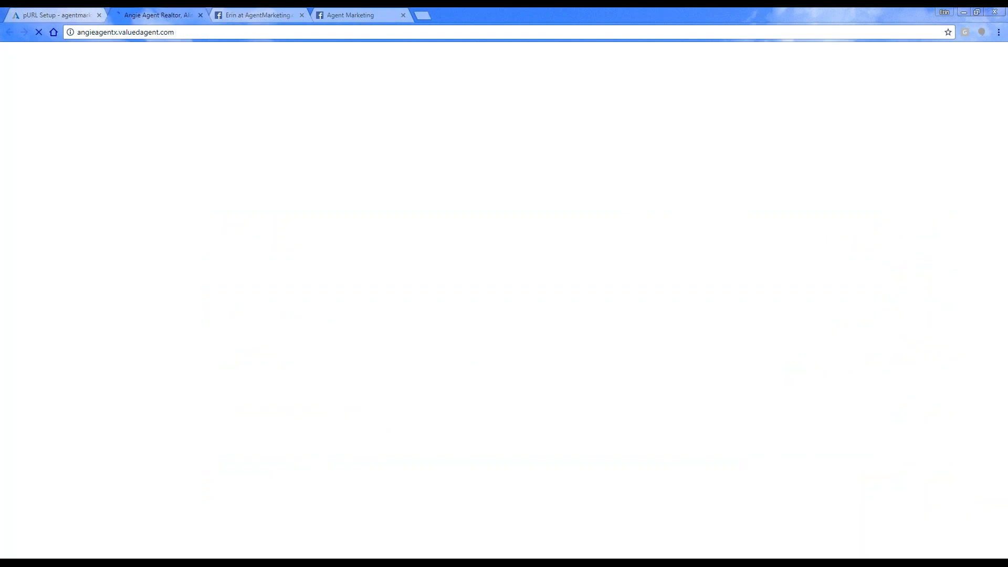
left_click(68, 15)
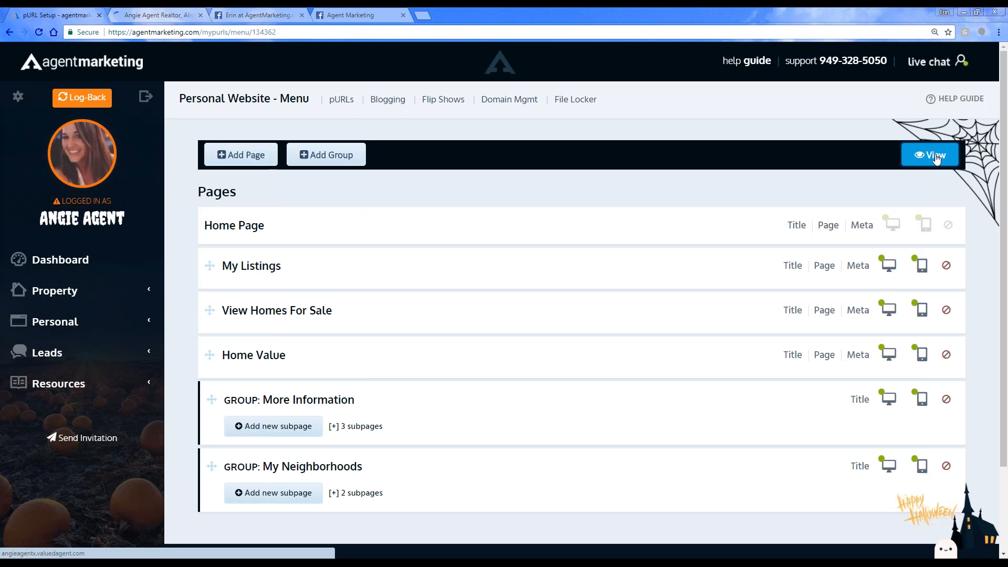
left_click(145, 10)
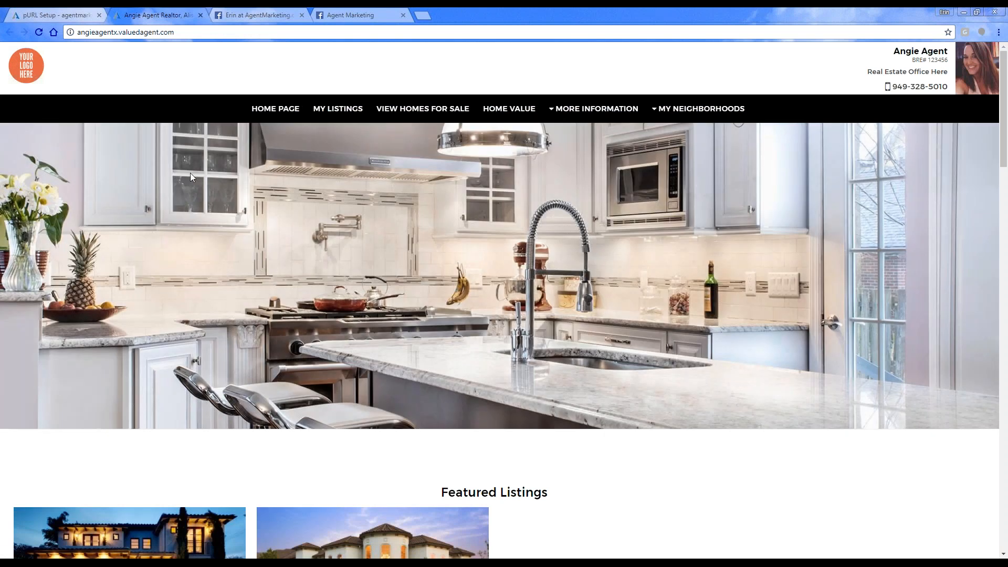
left_click(403, 110)
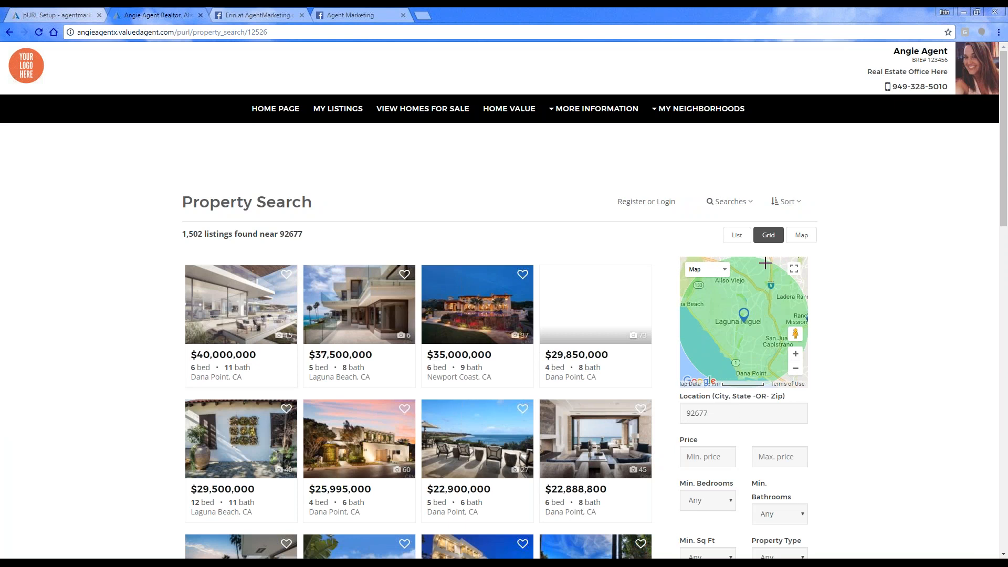
scroll(828, 461, "down", 2)
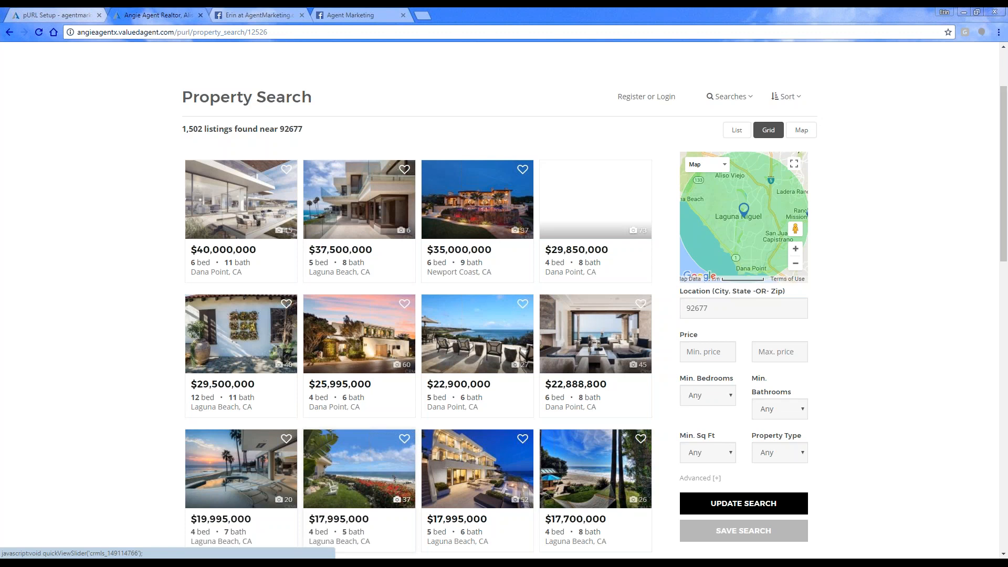
scroll(140, 433, "down", 5)
scroll(140, 433, "down", 7)
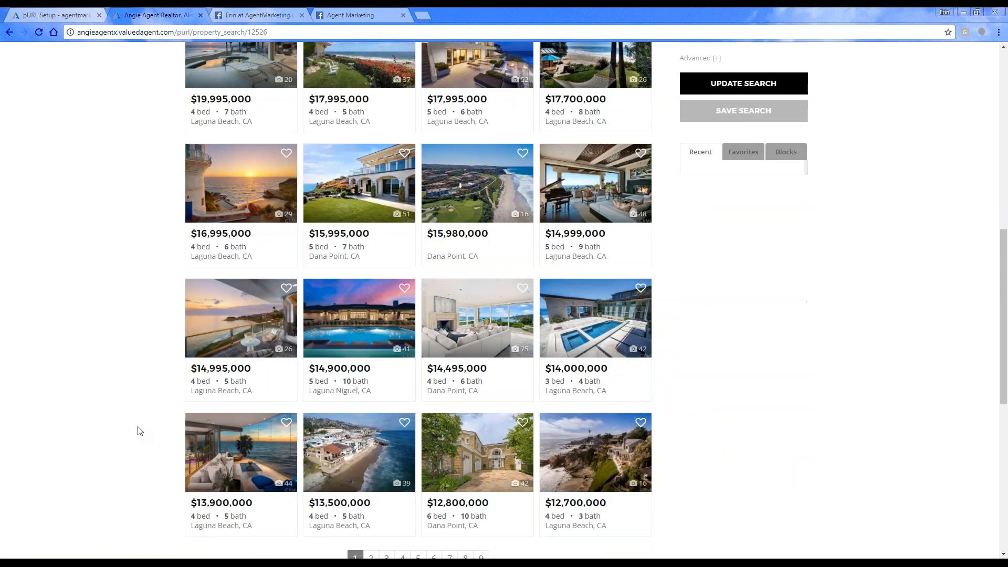
scroll(140, 431, "up", 15)
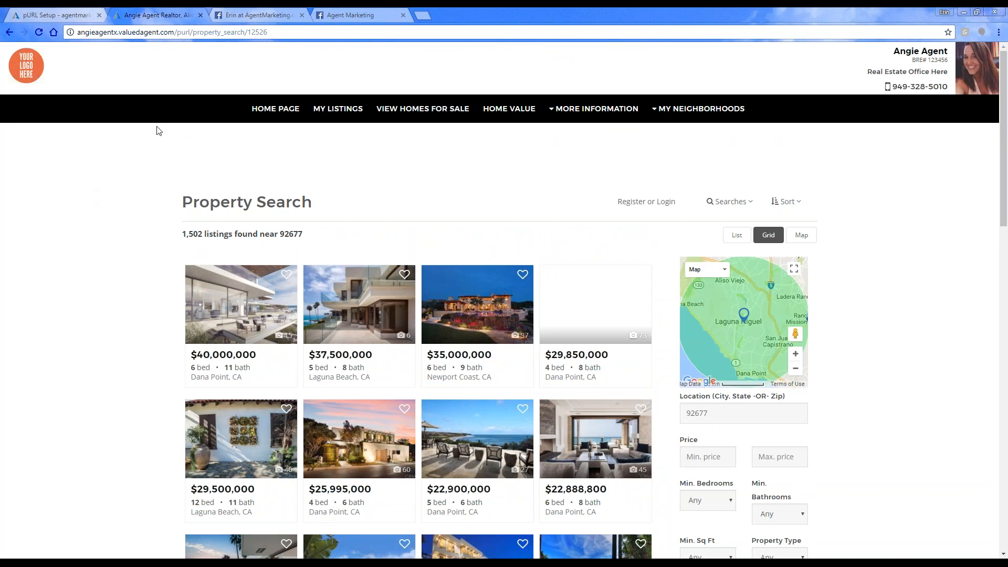
left_click(201, 16)
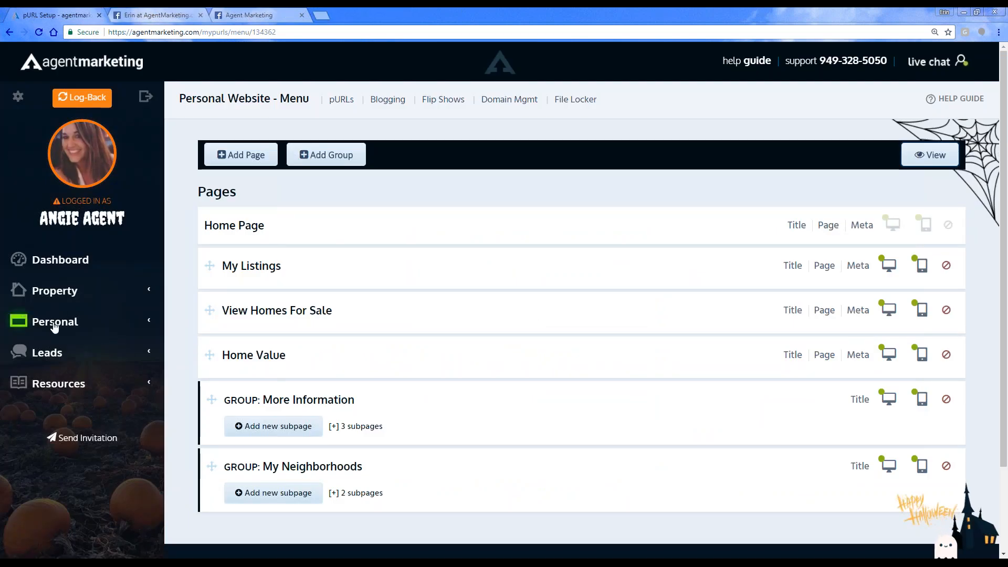
Step: Open the live home page from the list of personal websites, and return to the list
left_click(23, 325)
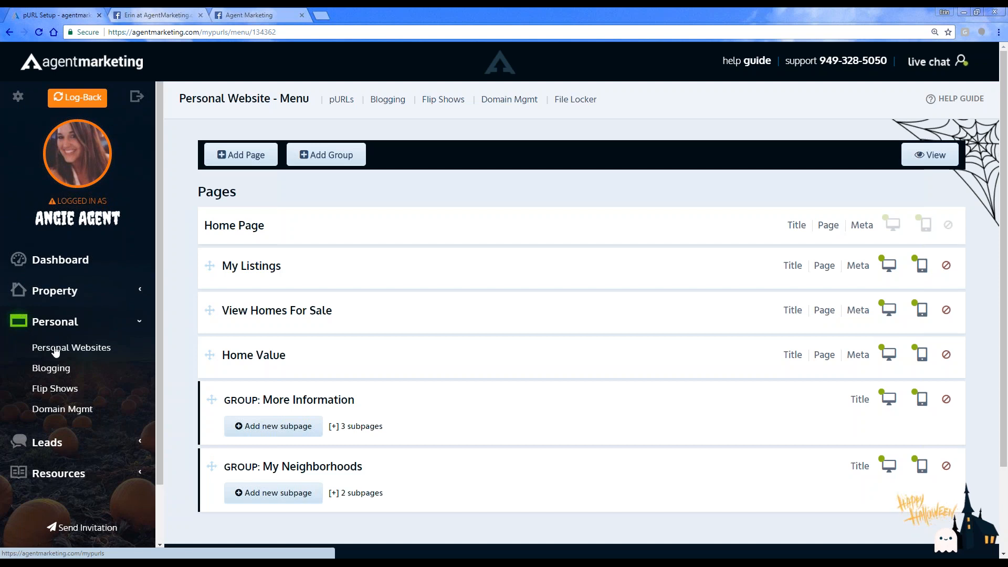
left_click(56, 349)
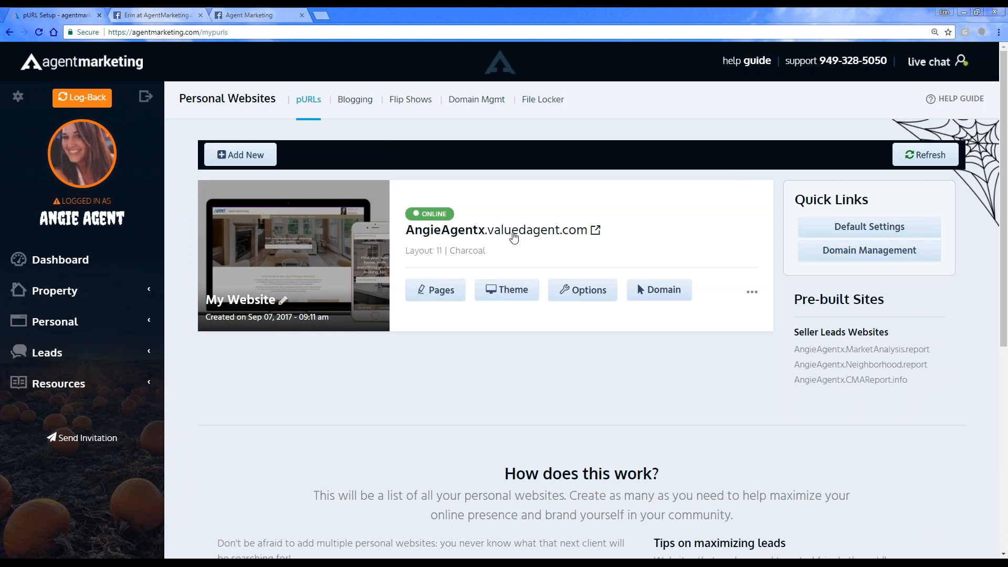
left_click(513, 232)
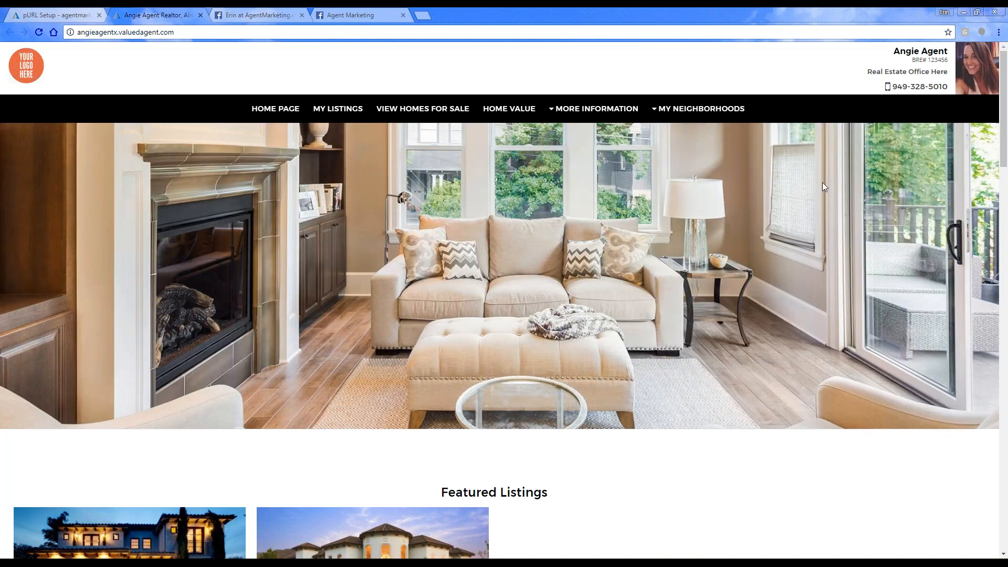
left_click(58, 16)
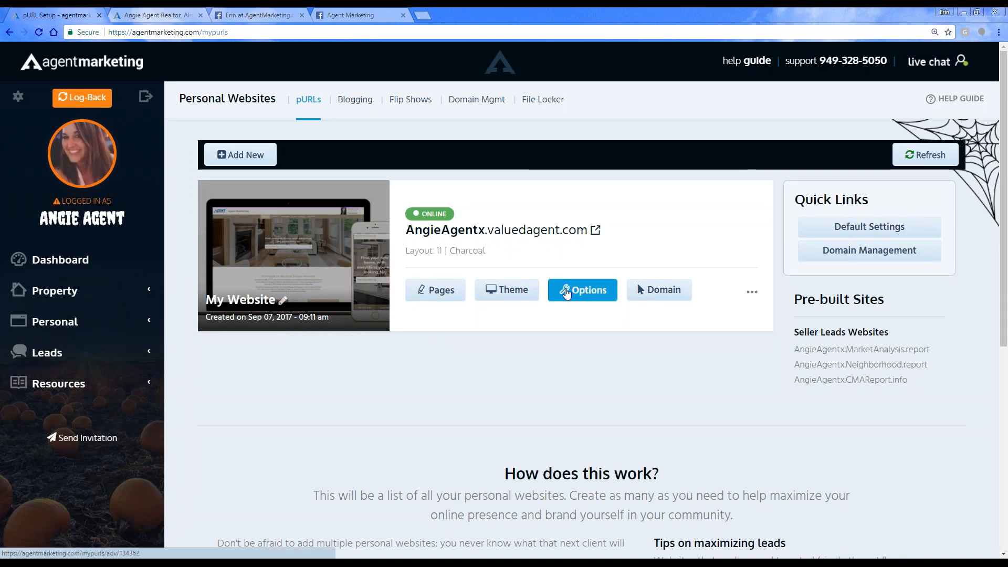
Step: In the personal website's options, set the home page heading search to the Transparent "Find Your Home" search header
left_click(583, 294)
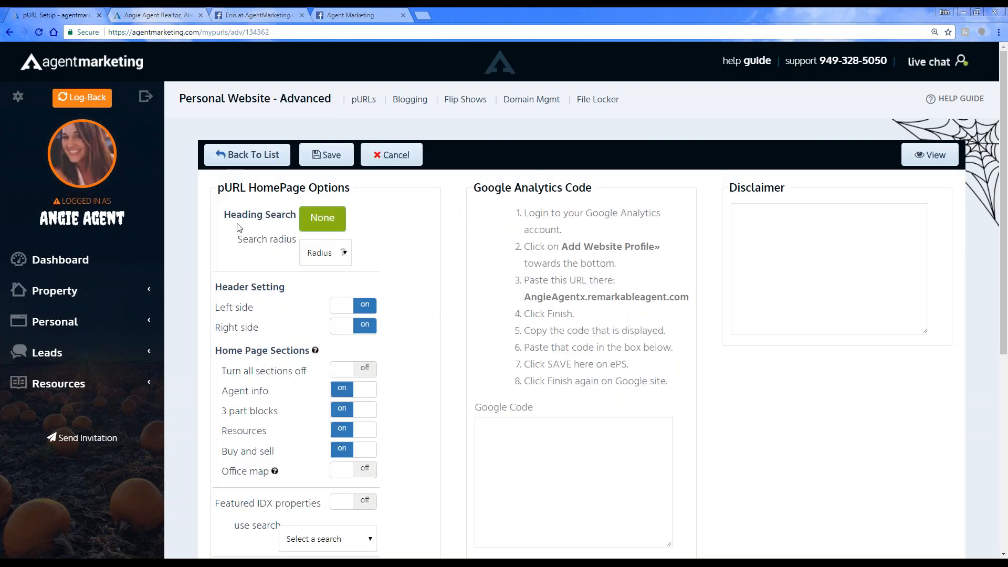
left_click(307, 217)
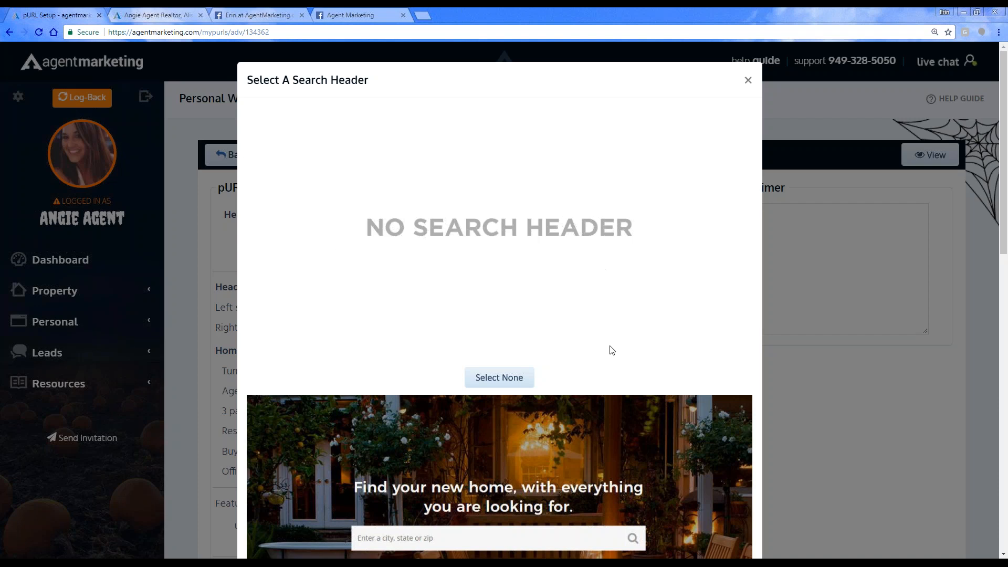
scroll(612, 350, "down", 4)
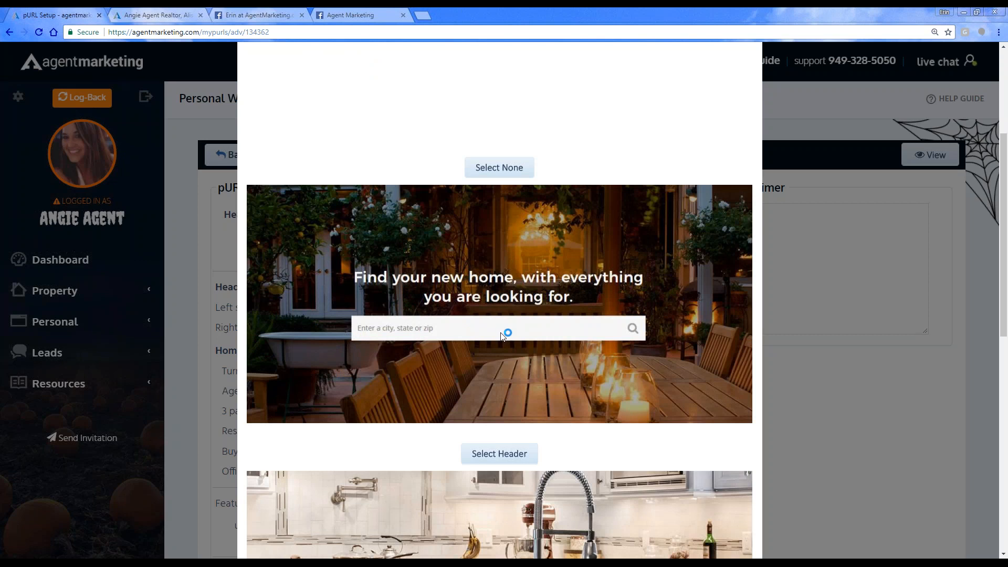
scroll(503, 335, "down", 6)
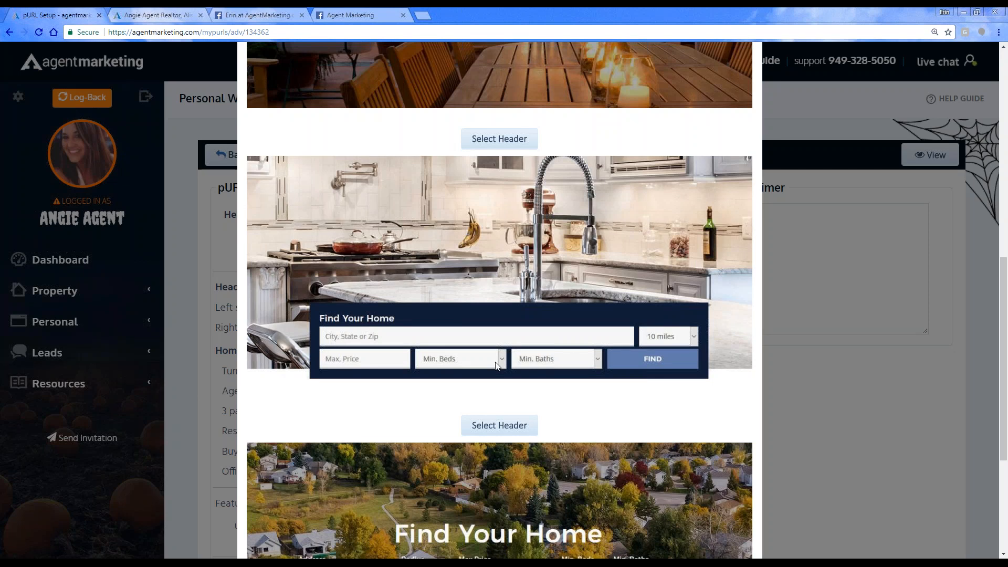
scroll(623, 346, "down", 4)
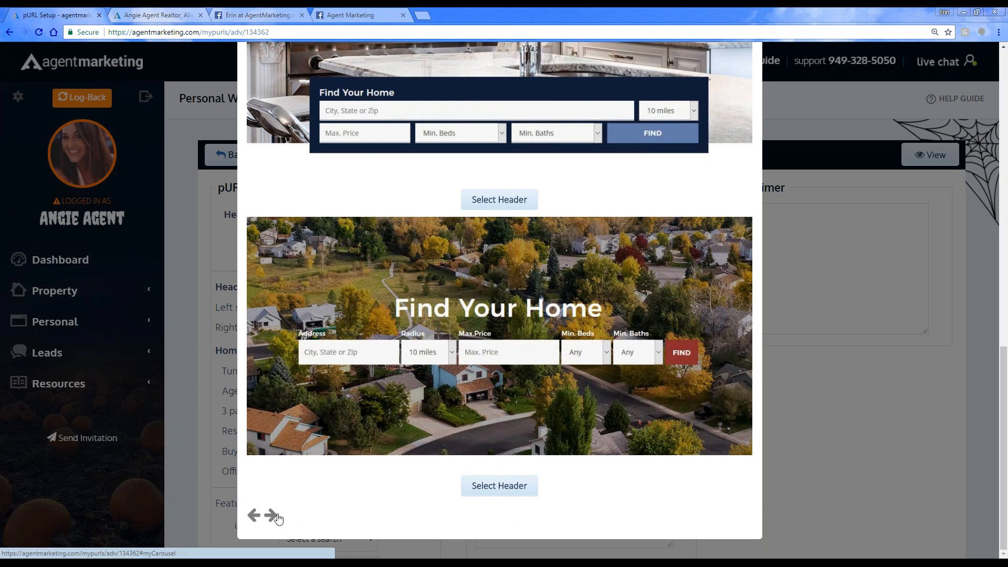
scroll(399, 475, "up", 12)
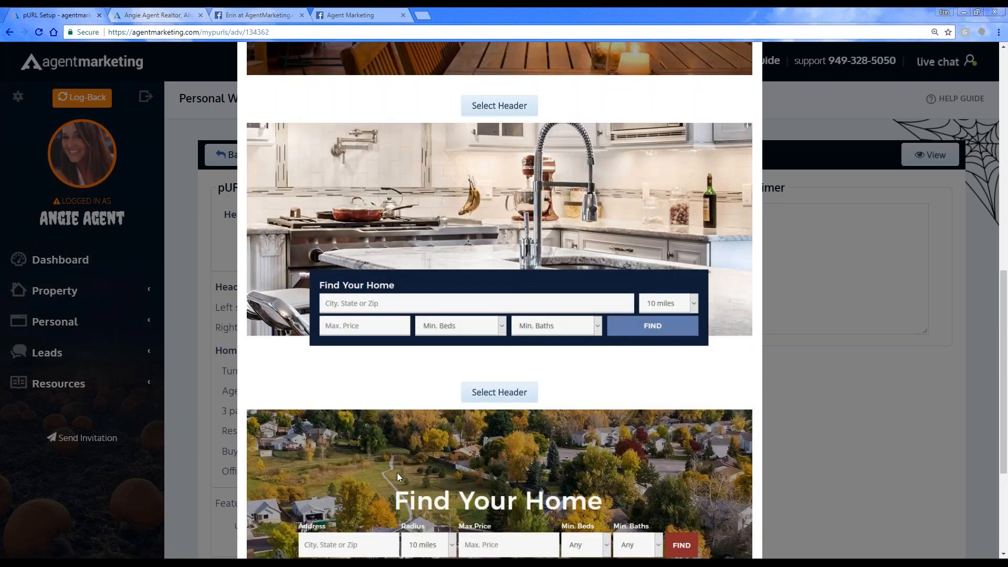
scroll(399, 472, "down", 8)
scroll(399, 471, "down", 5)
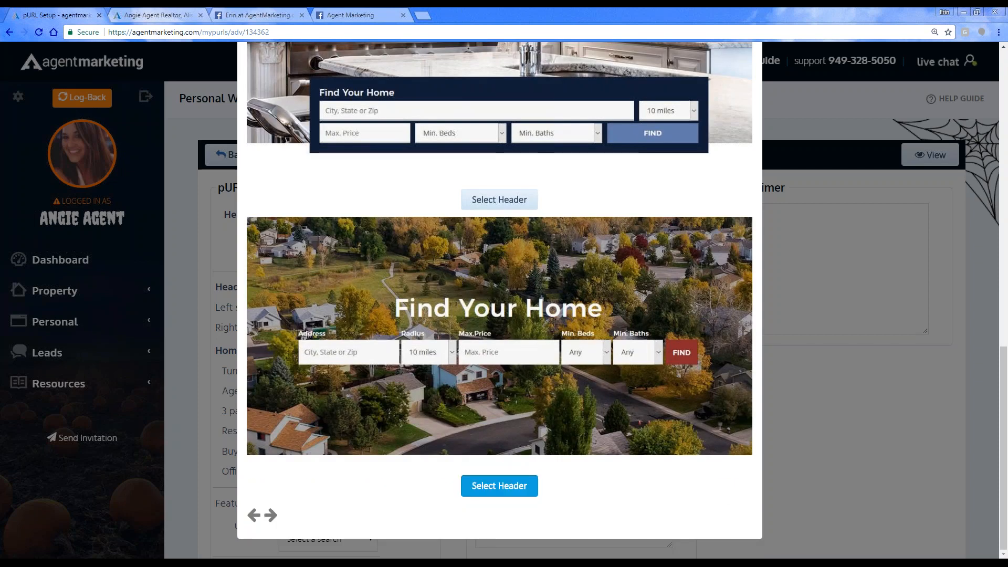
left_click(499, 485)
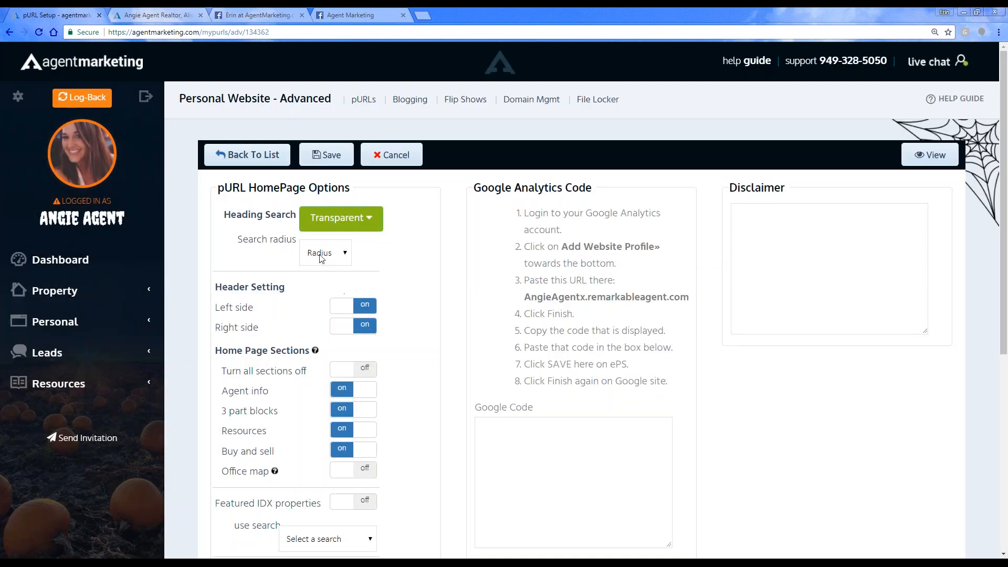
Step: Set the heading search radius to 5 miles and save the home page options
left_click(322, 256)
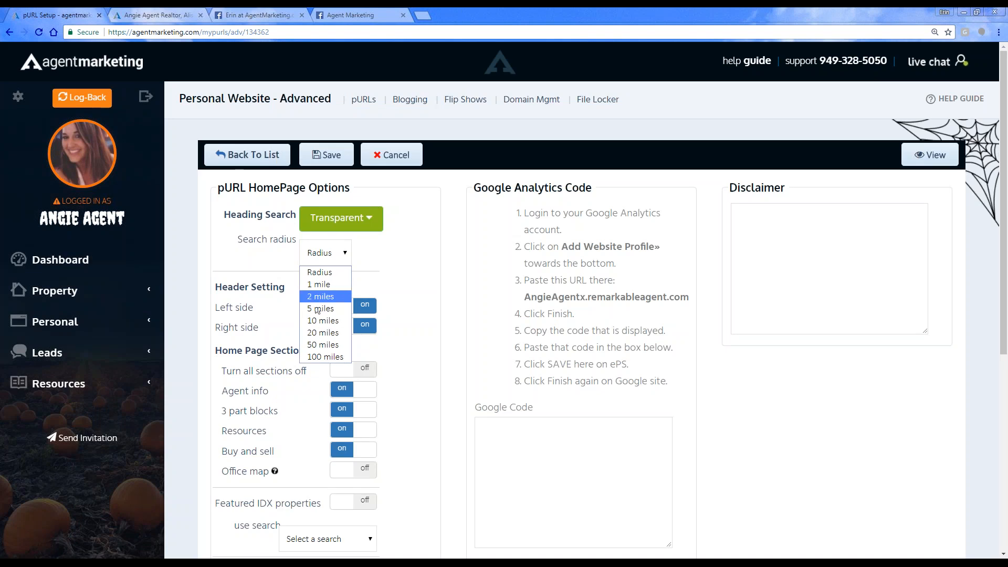
left_click(318, 310)
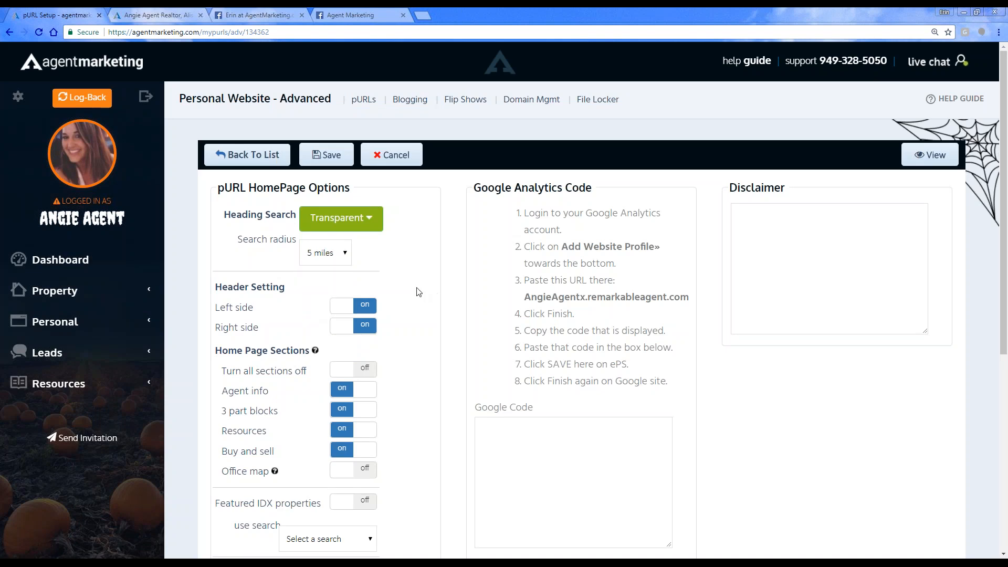
left_click(315, 156)
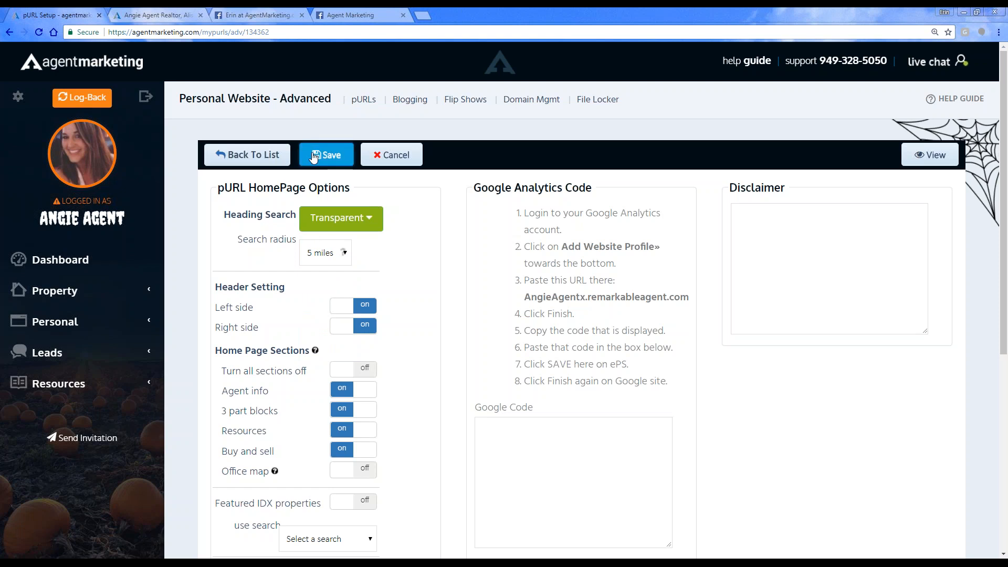
Step: Reload the live home page and search for homes near 92677 with a maximum price of 750000 and at least 2+ bedrooms
left_click(145, 13)
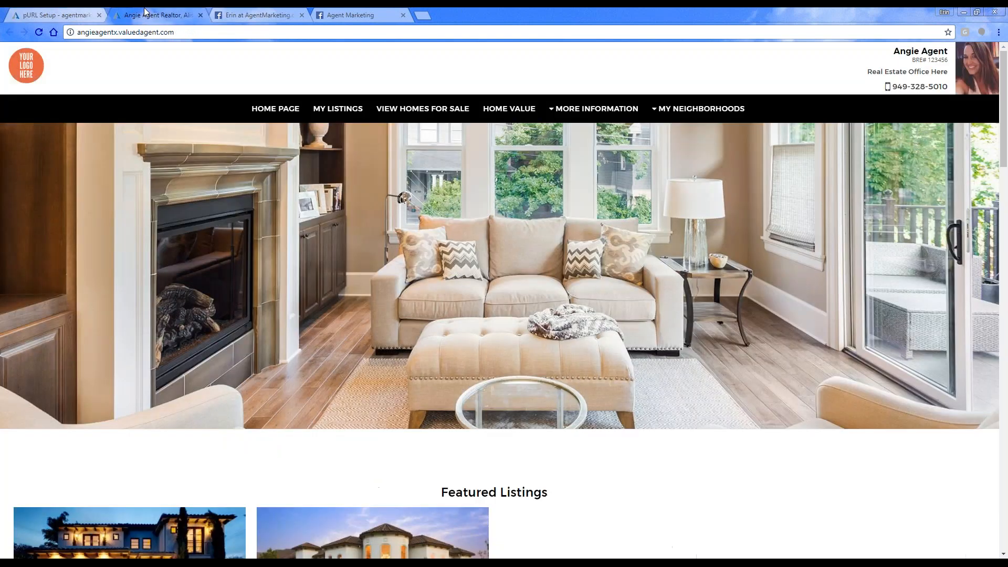
left_click(38, 33)
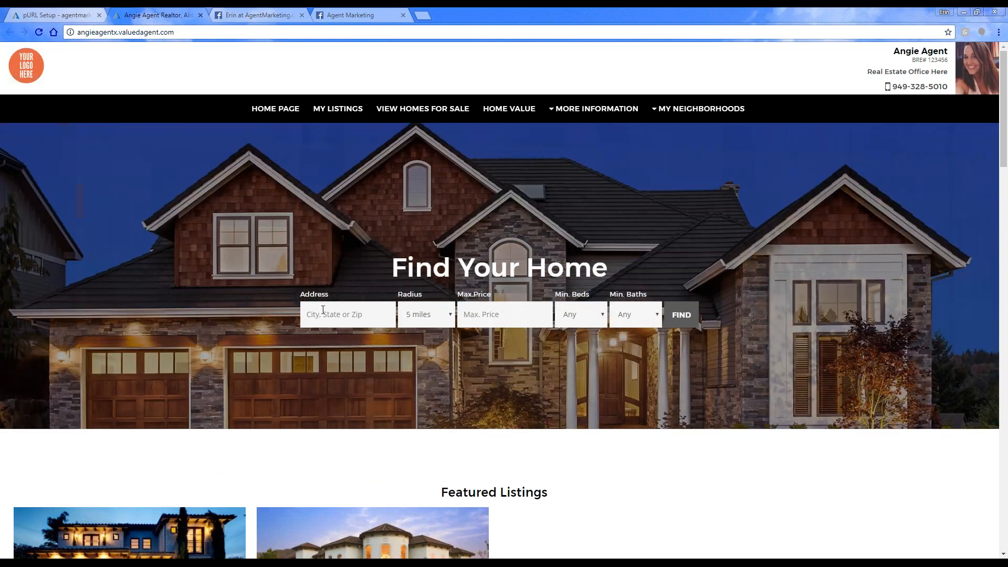
left_click(325, 312)
type("92677")
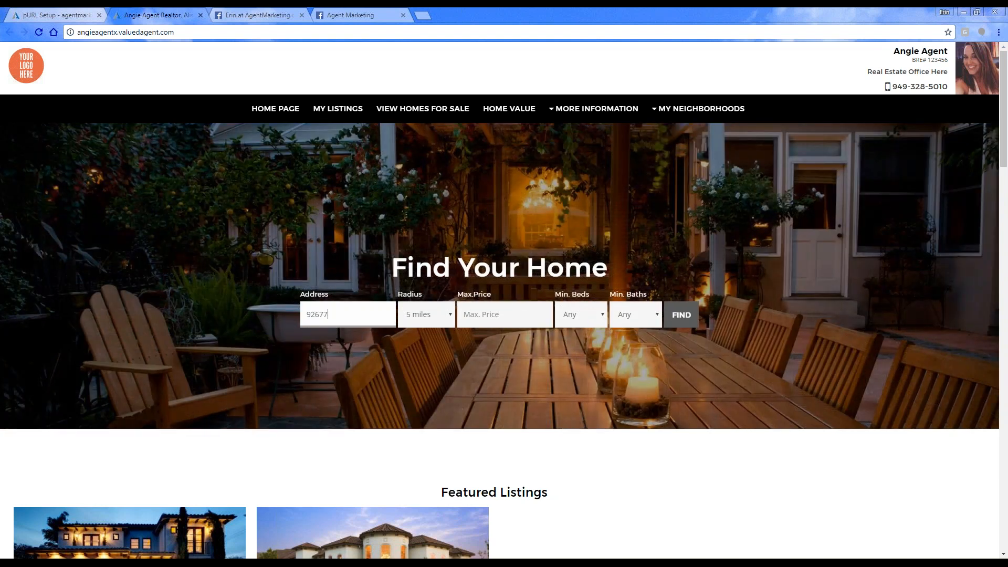
left_click(581, 315)
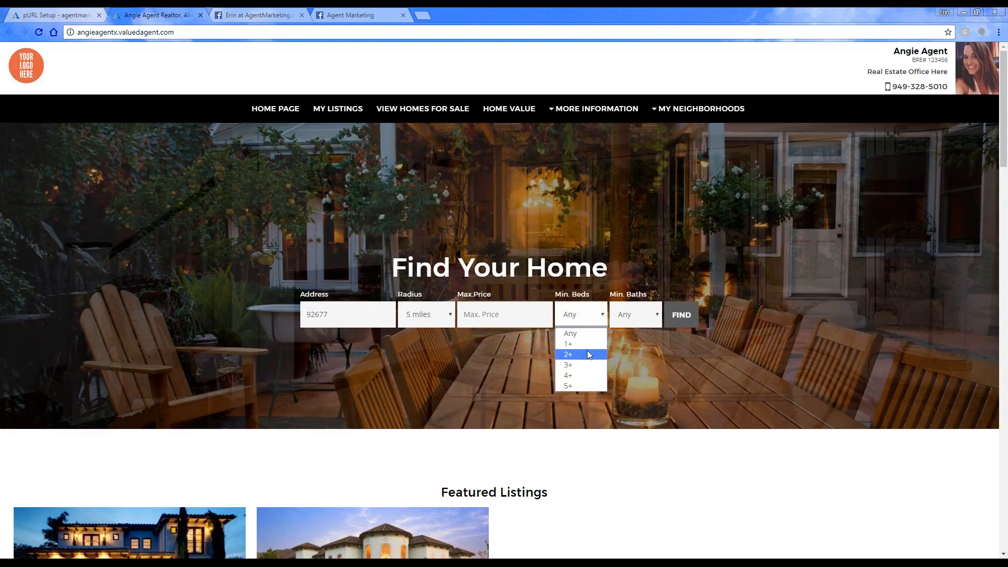
left_click(583, 355)
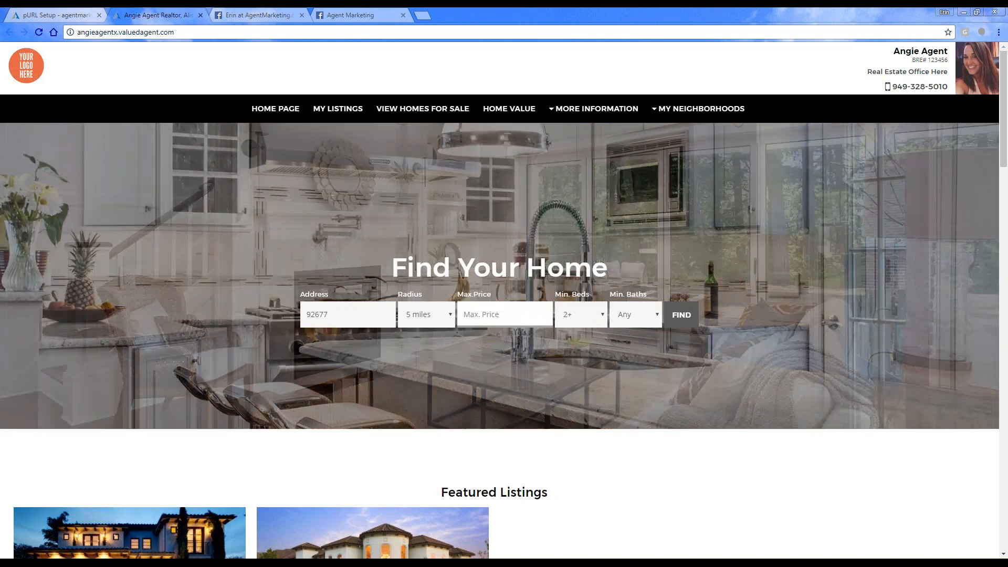
type("750000")
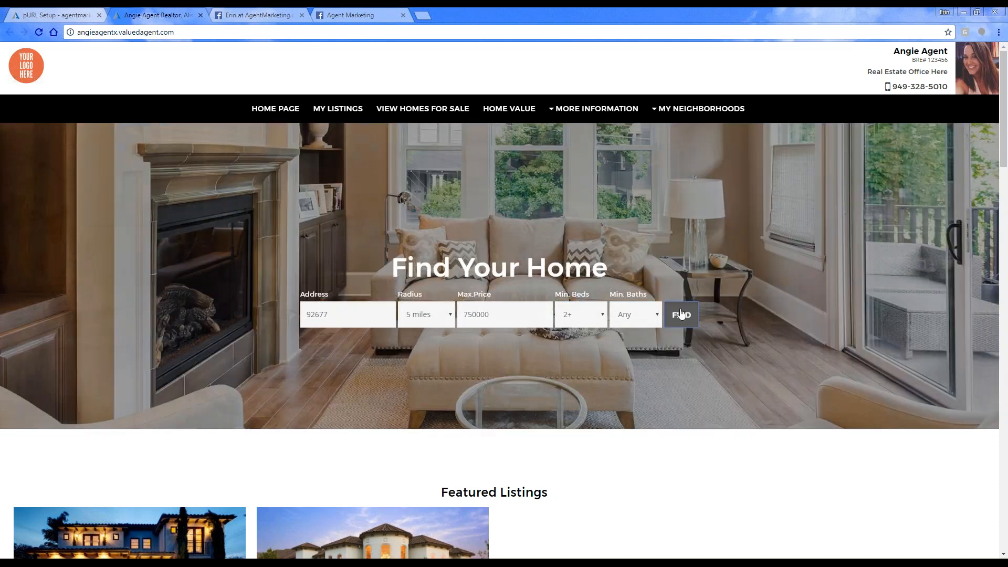
left_click(681, 315)
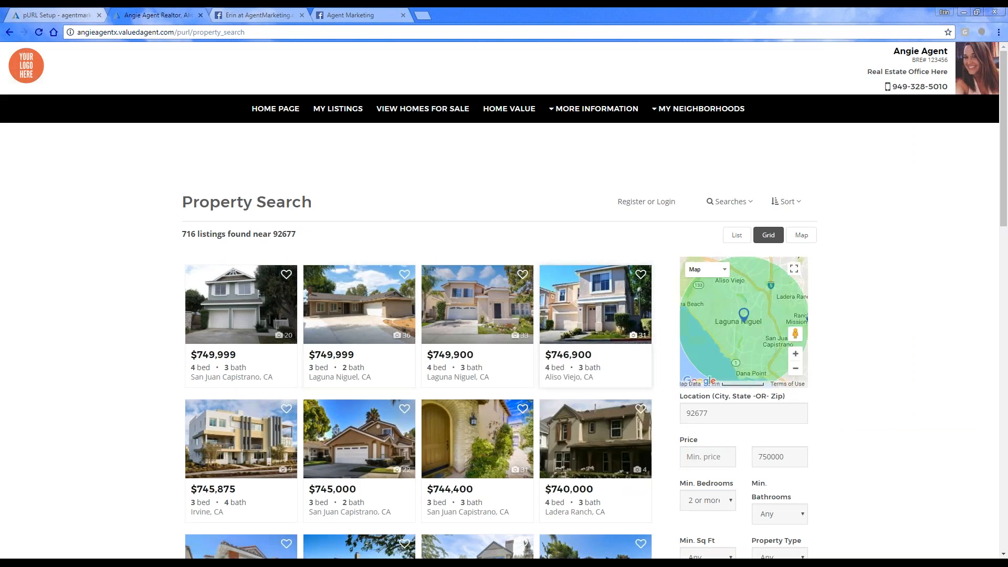
Step: Look through the property search results, close the live site, and return to the list of personal websites
scroll(501, 292, "down", 3)
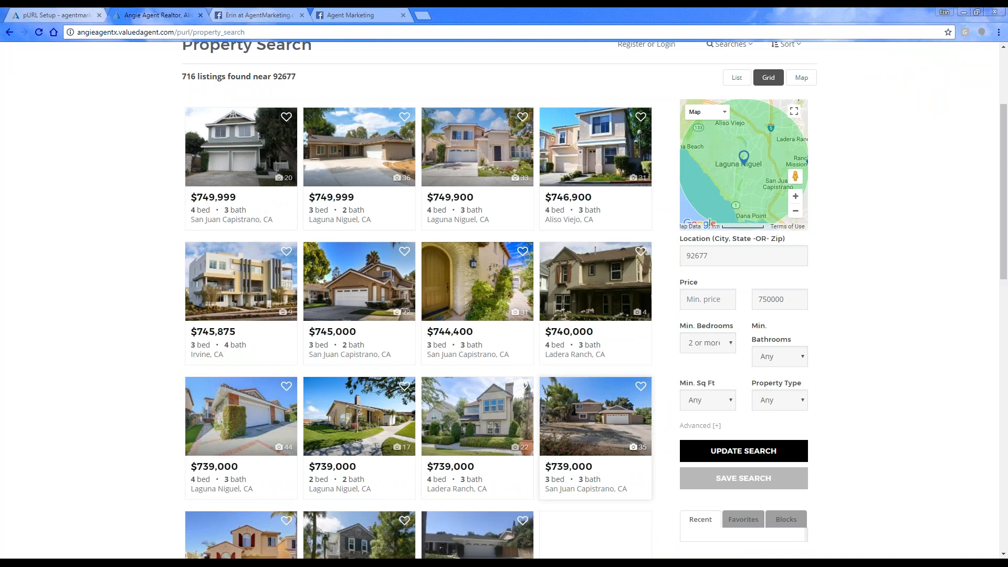
scroll(582, 399, "down", 3)
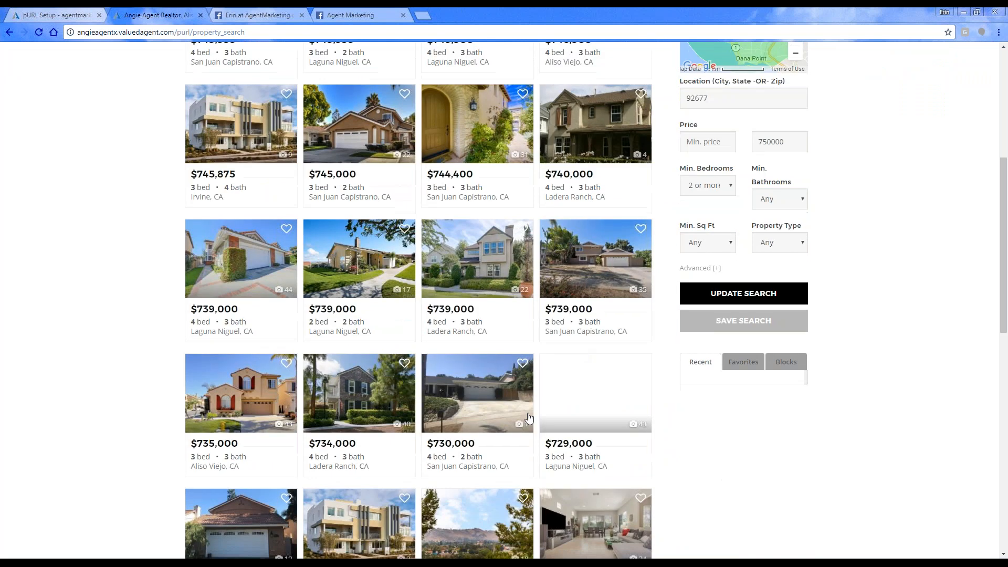
scroll(504, 299, "down", 3)
scroll(504, 299, "up", 9)
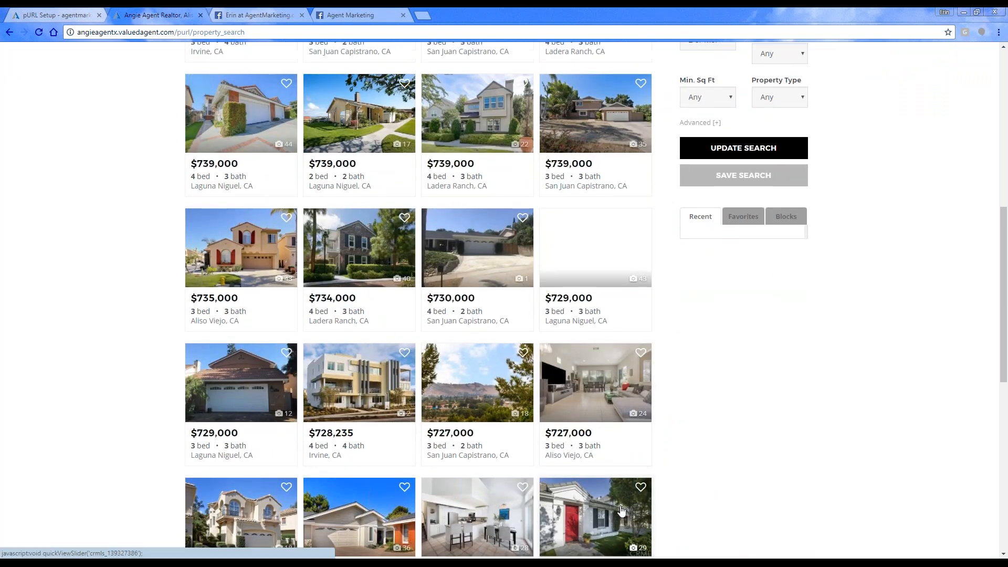
left_click(200, 15)
left_click(269, 156)
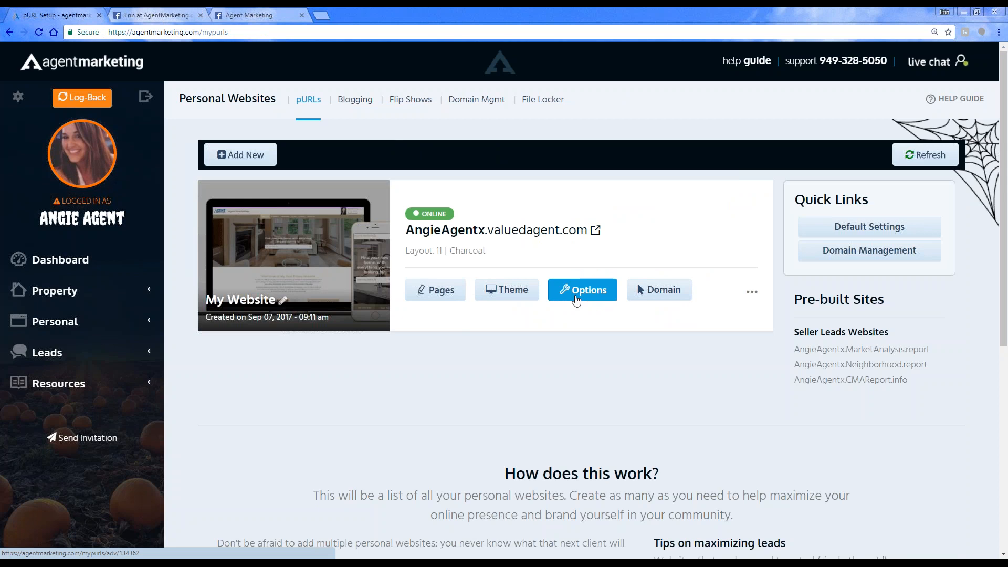
Step: Reopen the website's options, review the available search header designs, and close the selection without changing the header
left_click(554, 303)
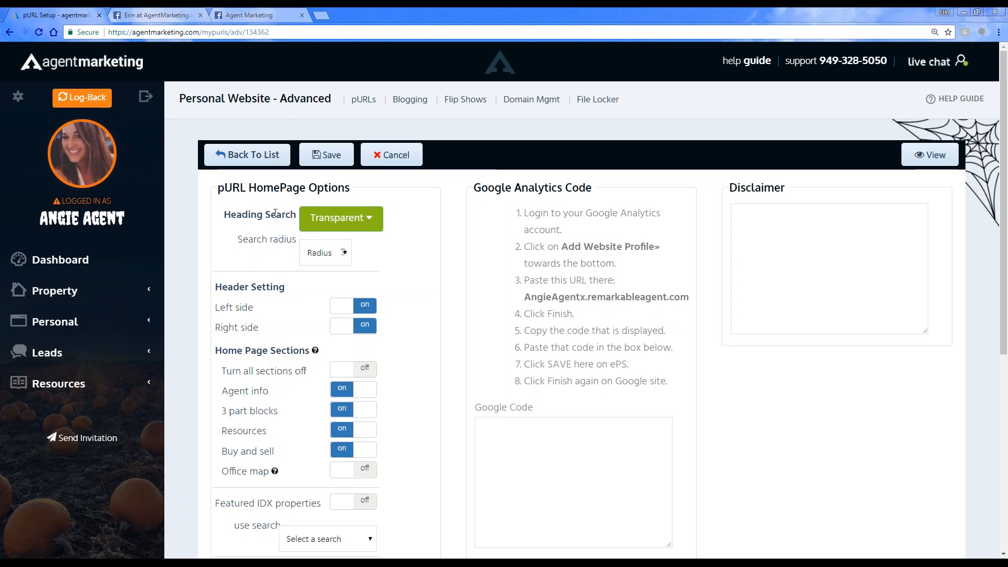
left_click(319, 219)
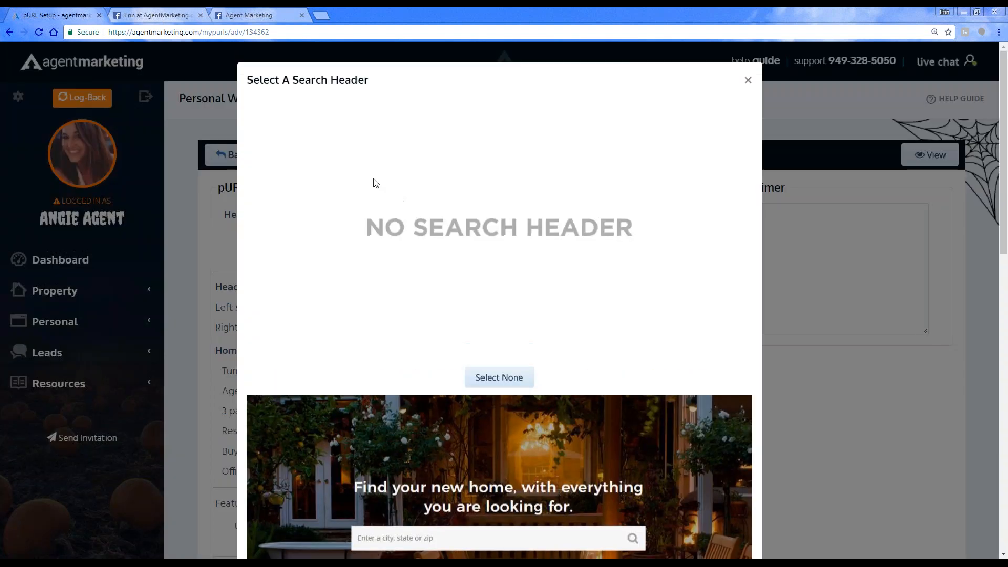
scroll(513, 254, "down", 7)
scroll(514, 258, "down", 7)
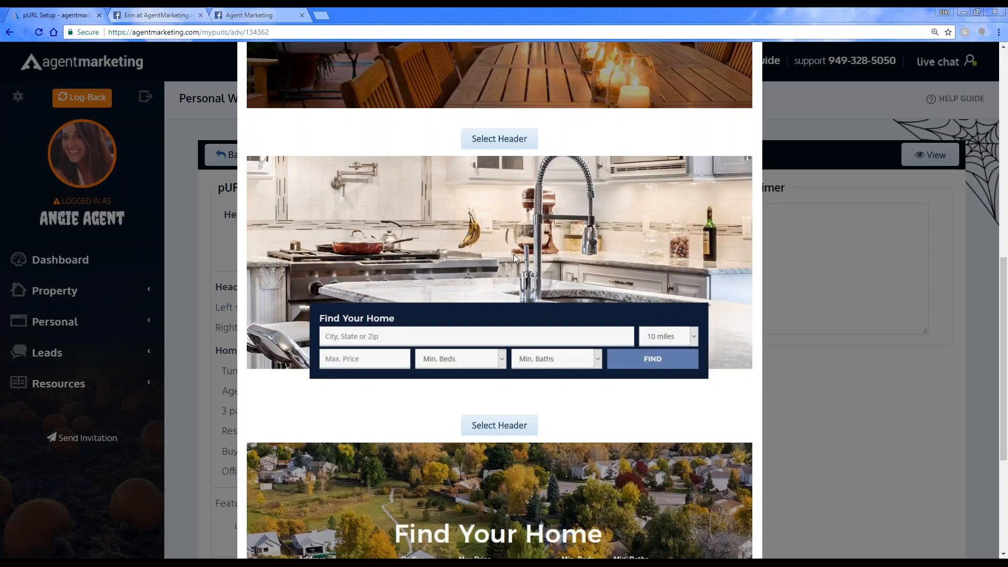
scroll(514, 257, "up", 1)
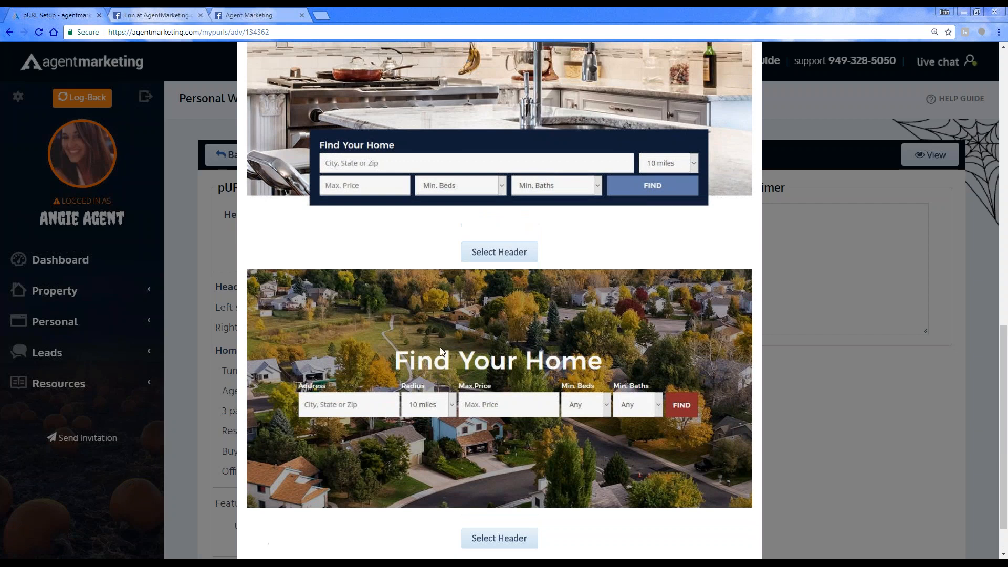
scroll(440, 347, "up", 2)
scroll(400, 307, "up", 5)
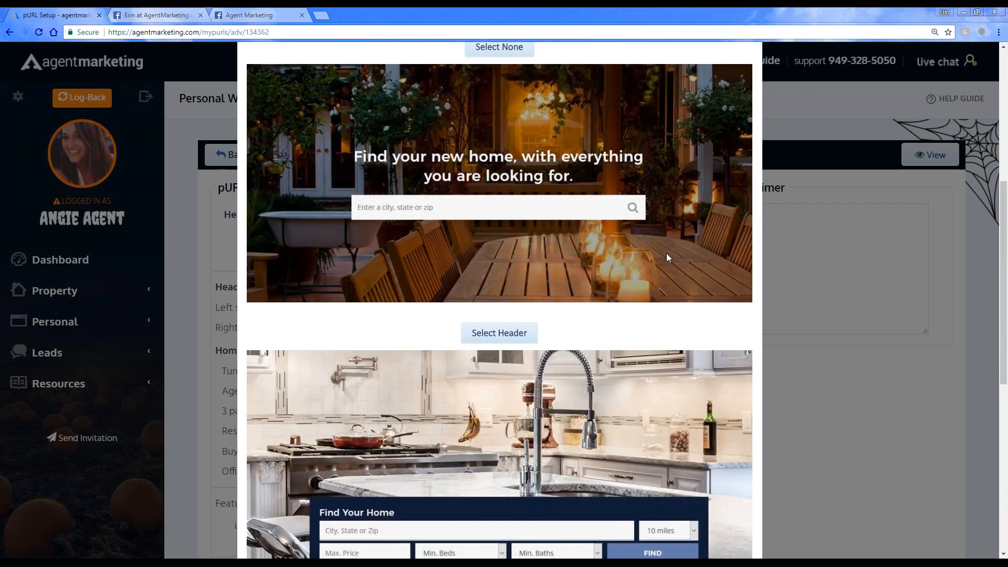
scroll(667, 256, "up", 4)
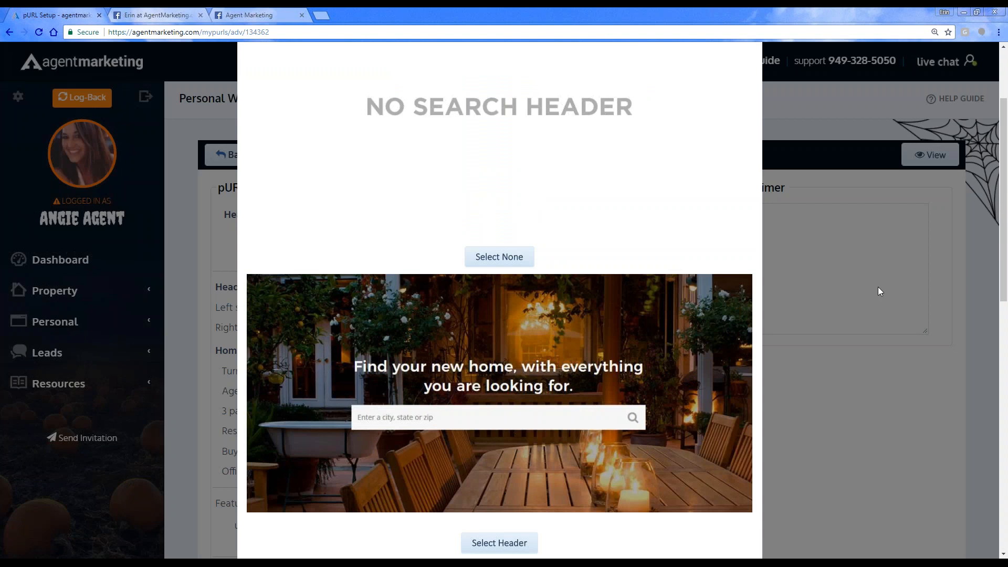
left_click(821, 271)
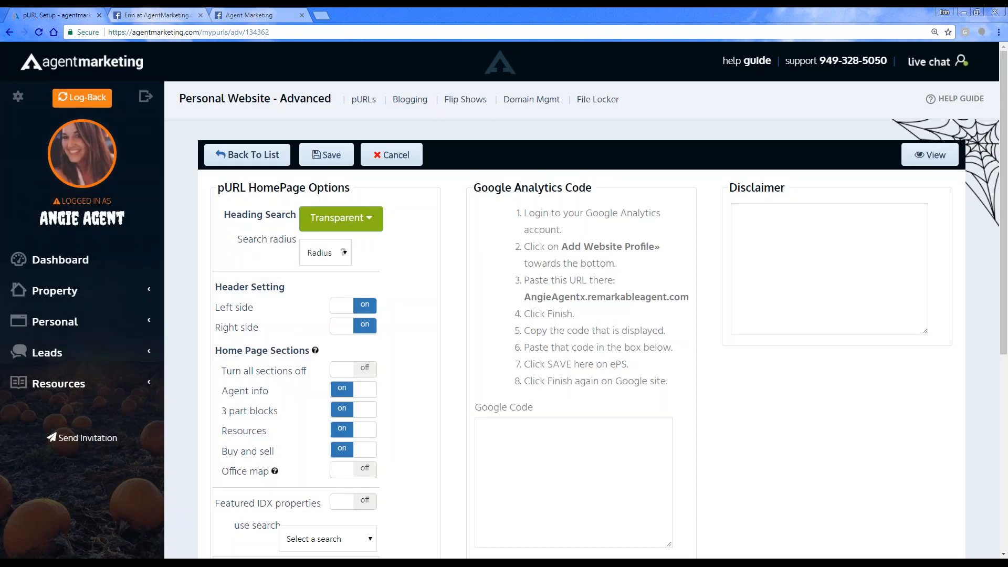
Step: Turn on Featured IDX properties, check the selectable searches without picking one, and return to the website list without saving
scroll(821, 271, "down", 5)
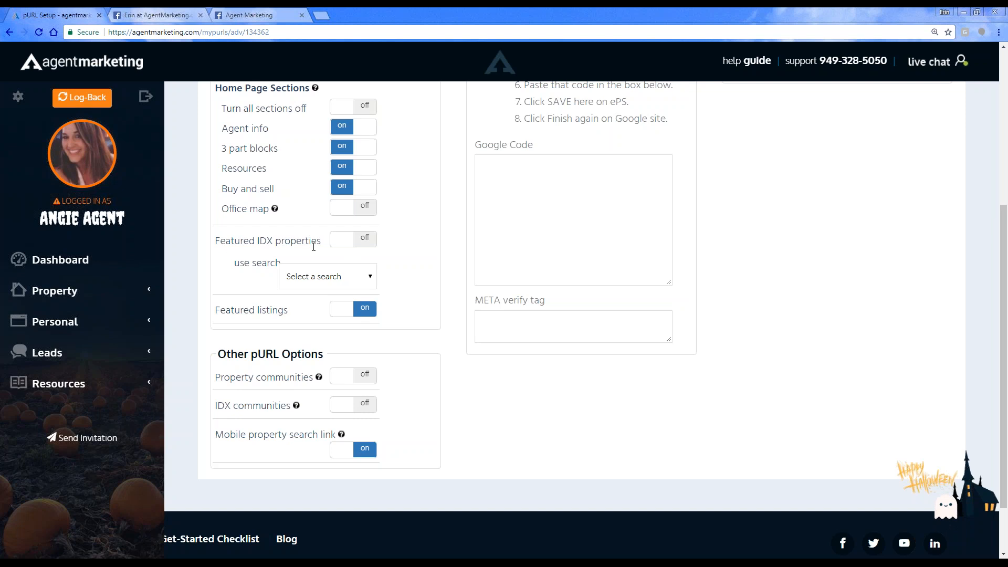
left_click(352, 239)
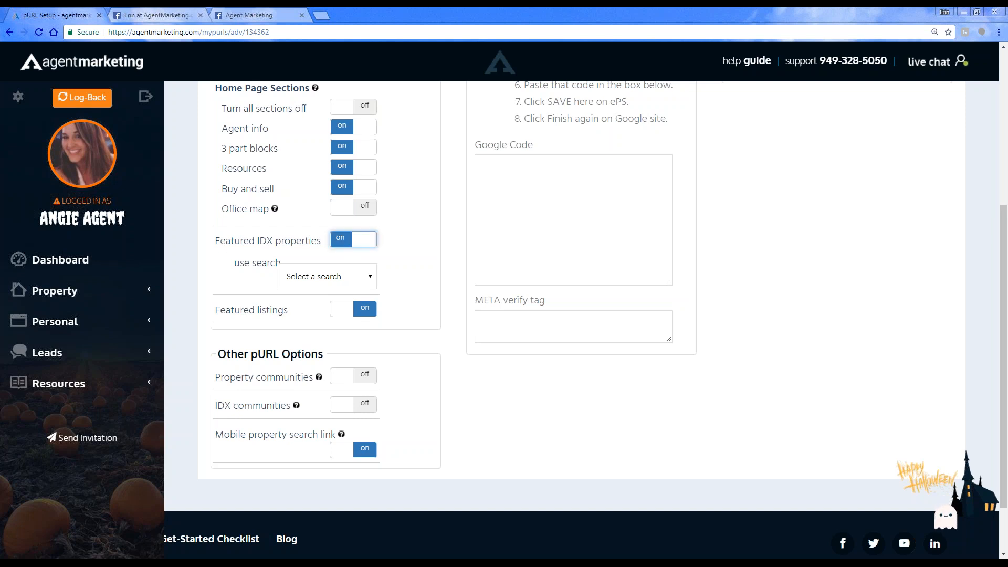
left_click(318, 281)
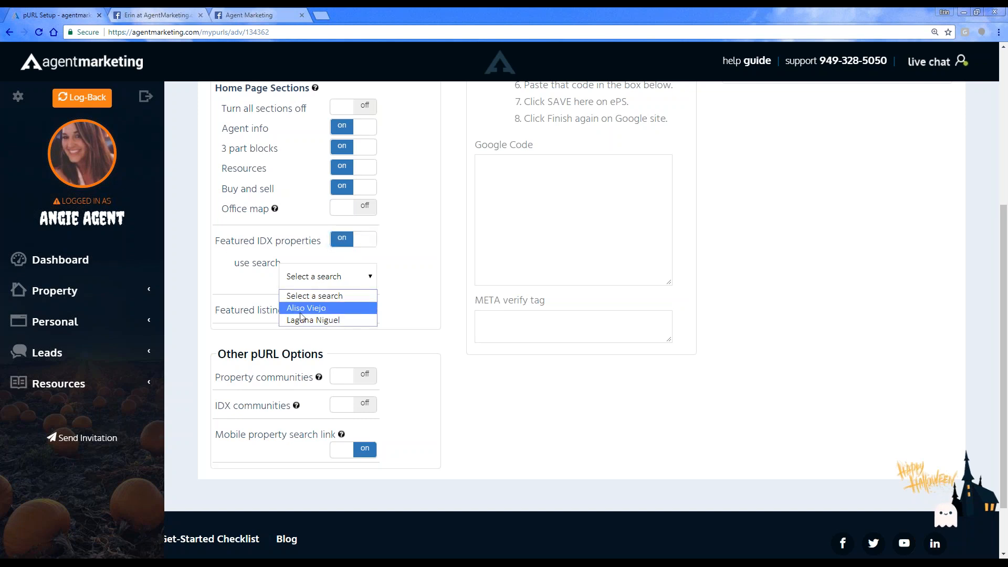
left_click(423, 293)
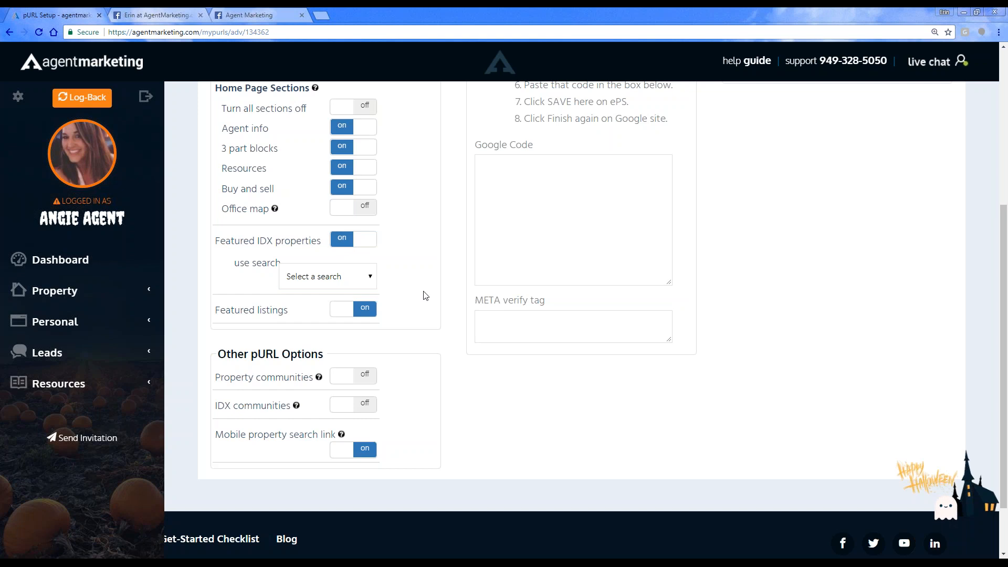
scroll(426, 387, "up", 2)
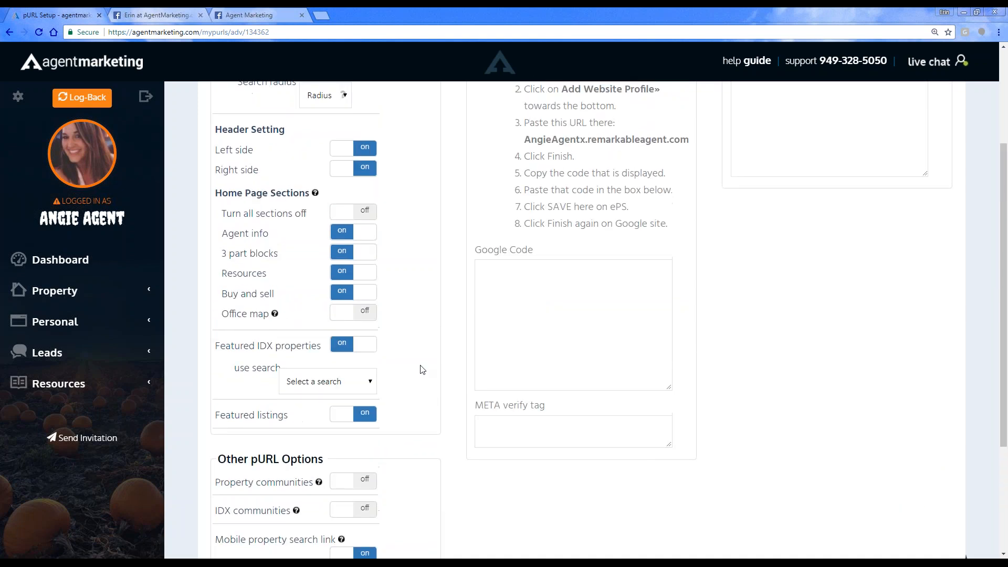
scroll(364, 398, "up", 3)
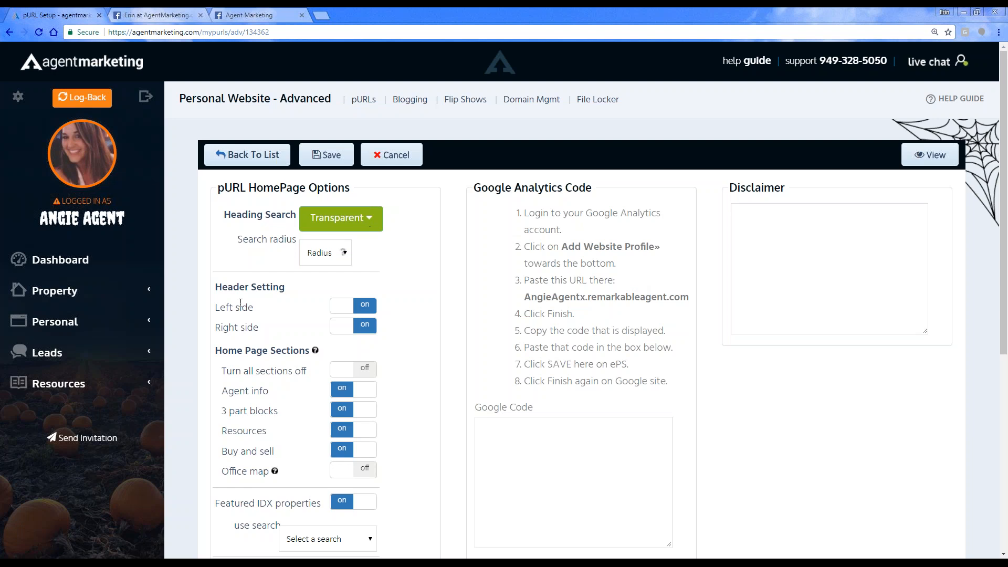
left_click(228, 154)
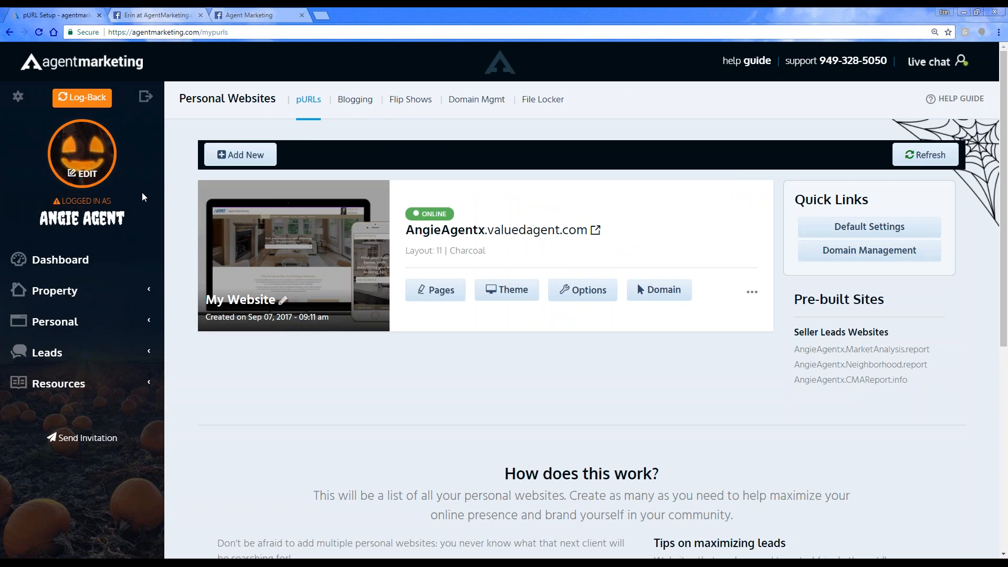
Step: Open the Facebook IDX Search App from the account options and add its page tab to the agent's Facebook business page
left_click(17, 99)
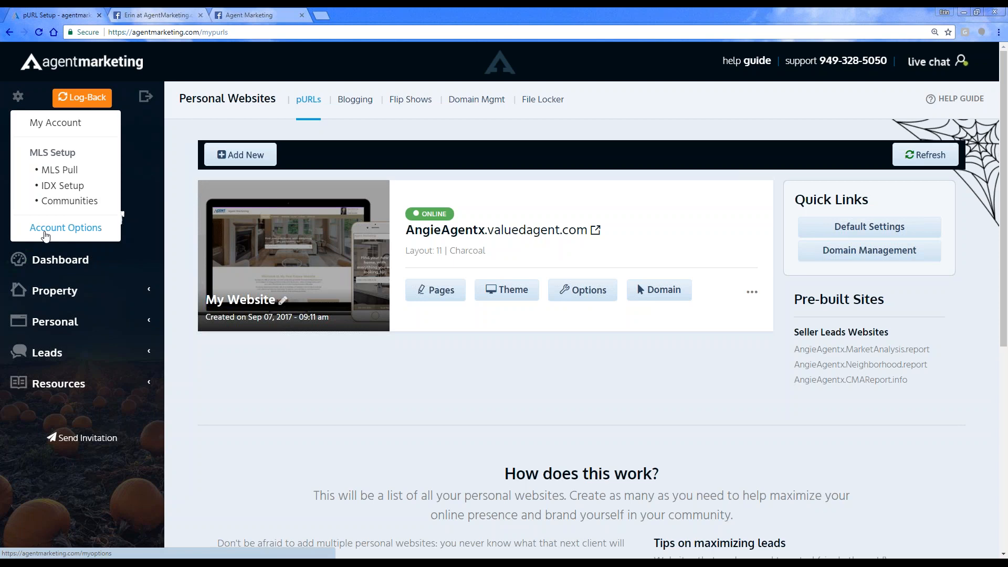
left_click(46, 236)
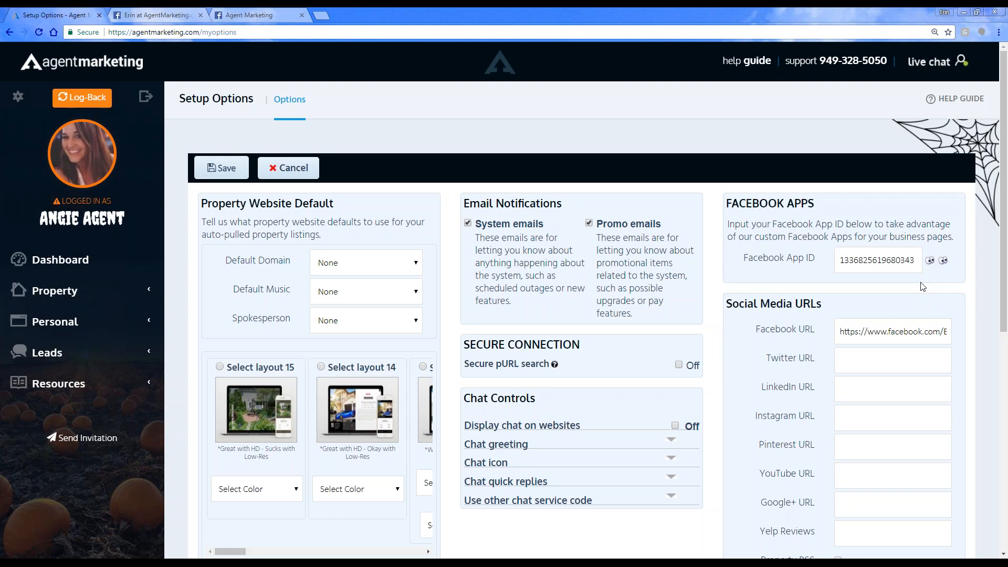
left_click(944, 261)
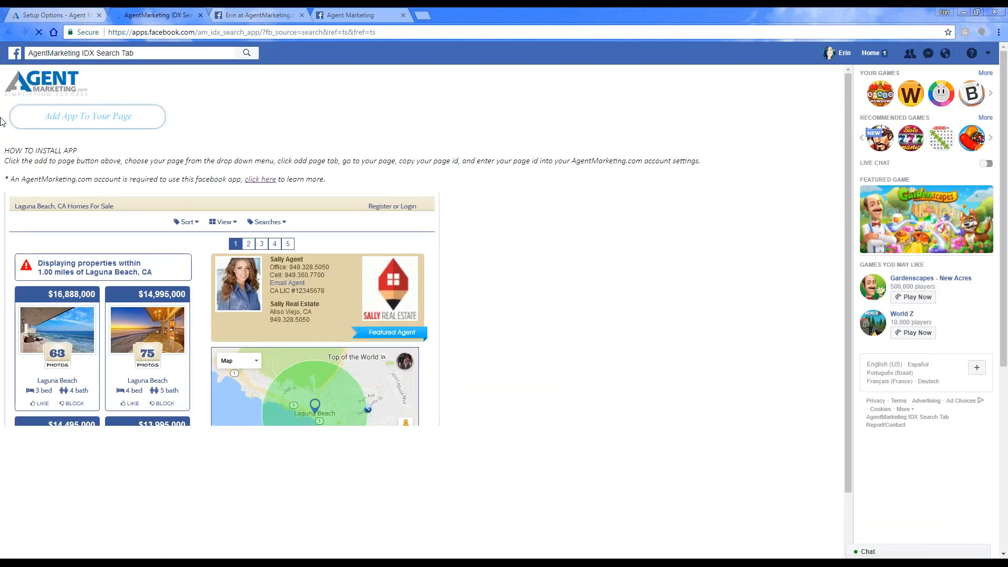
left_click(68, 123)
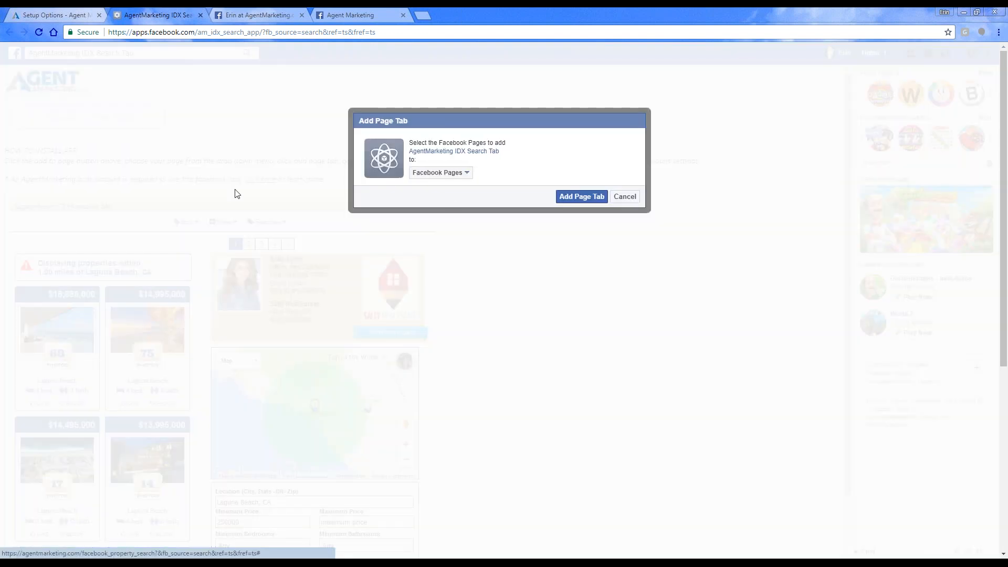
left_click(412, 170)
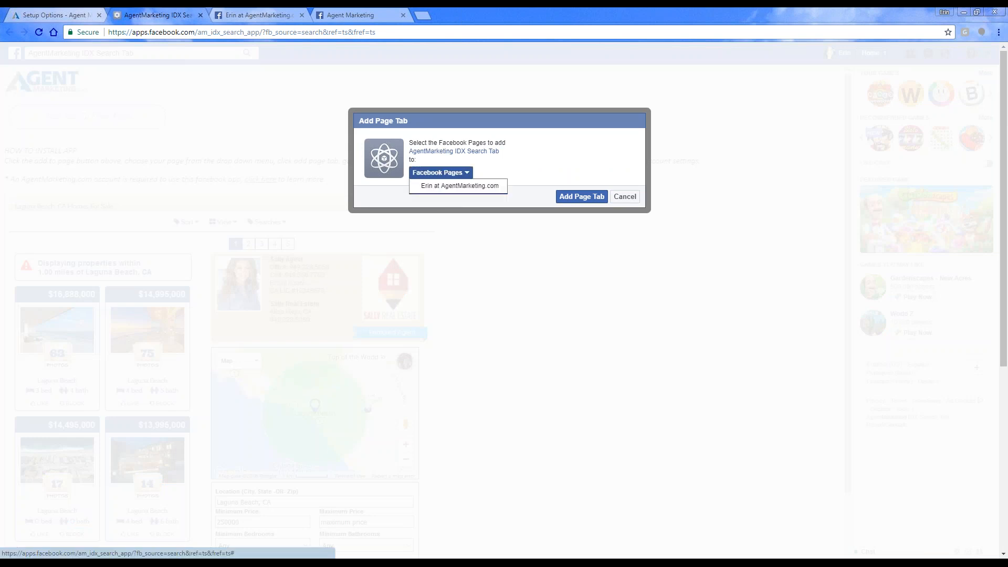
left_click(466, 189)
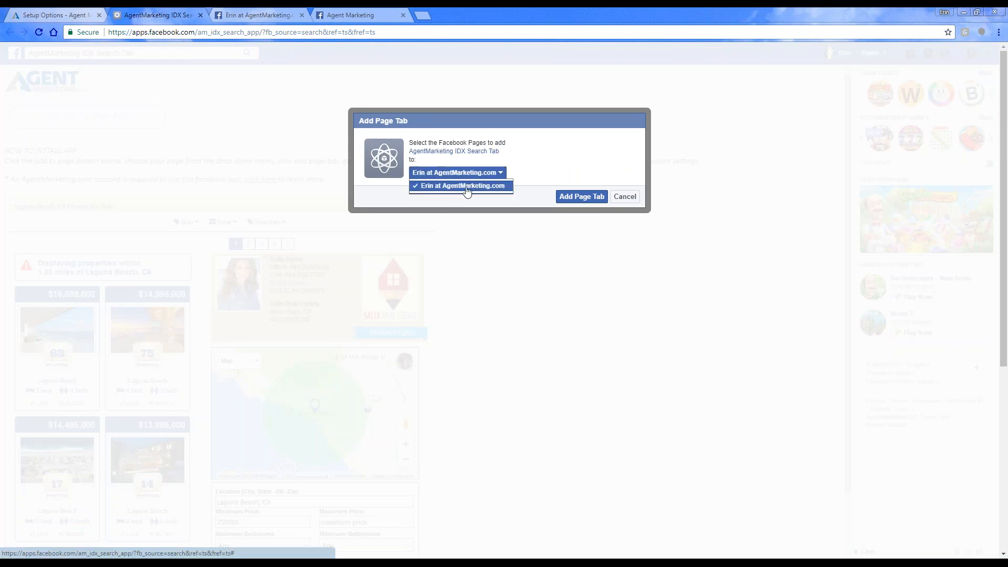
left_click(567, 199)
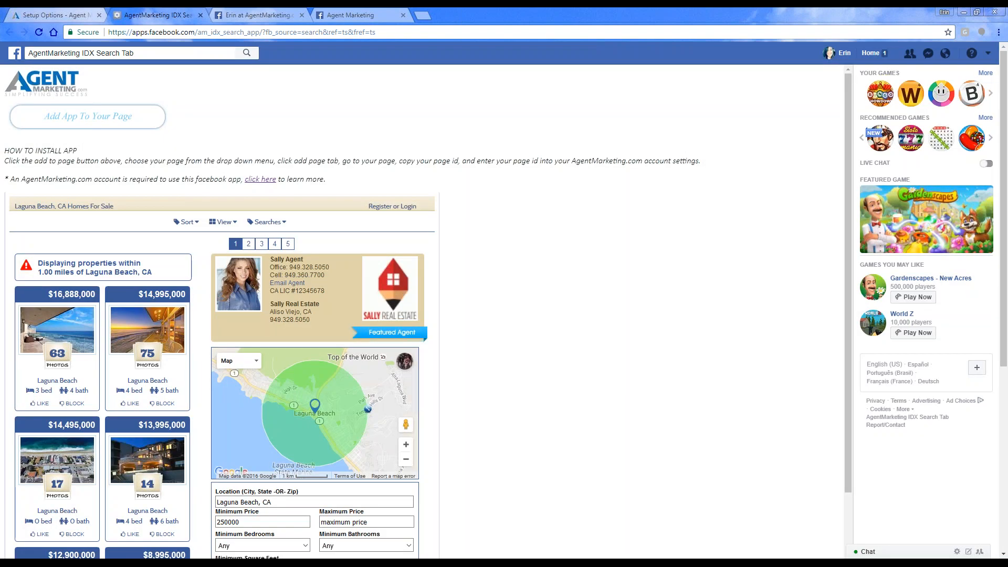
Step: Reload the agent's Facebook business page and look through the listings and search controls in its Search Homes 4 Sale section
left_click(228, 13)
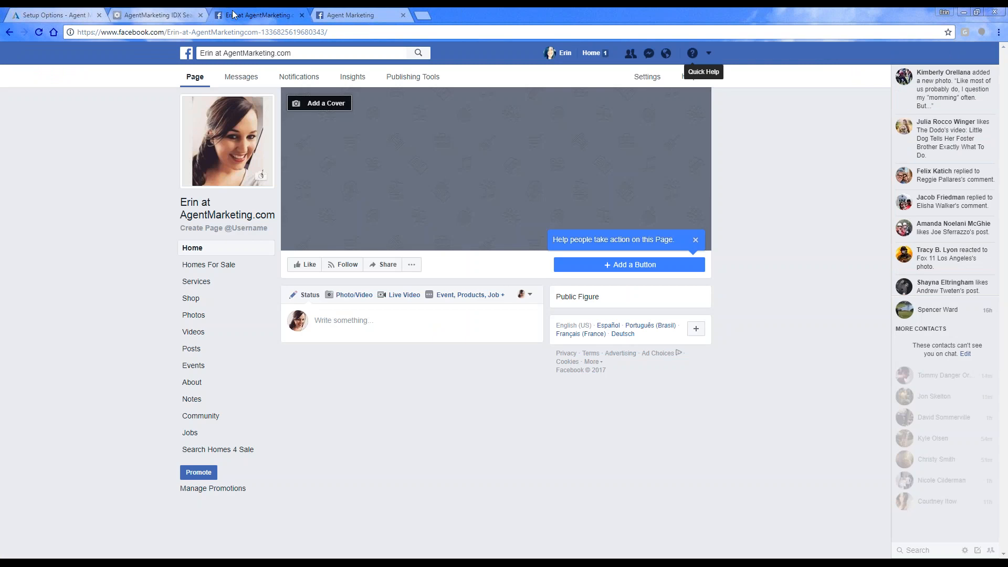
left_click(39, 32)
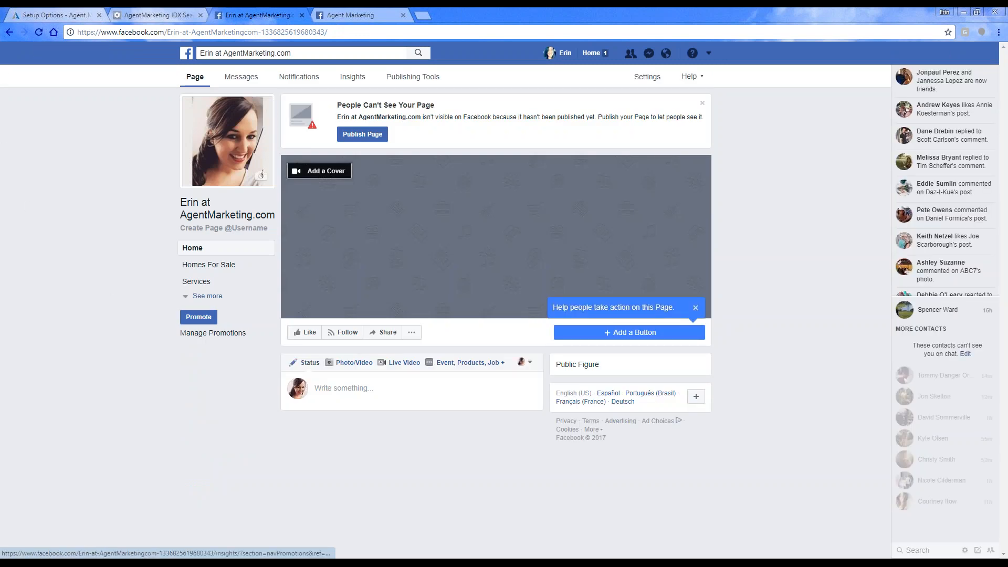
left_click(207, 297)
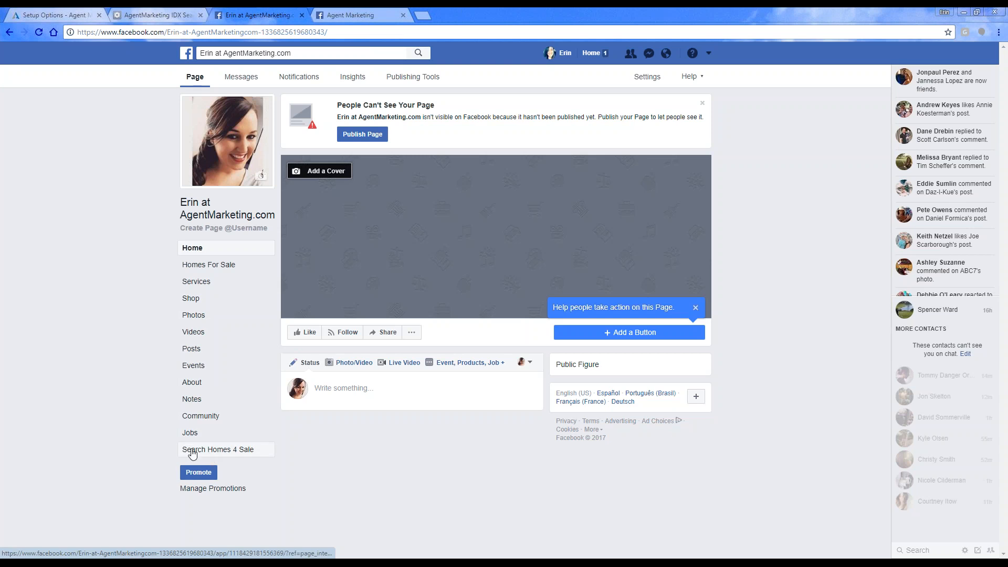
left_click(223, 453)
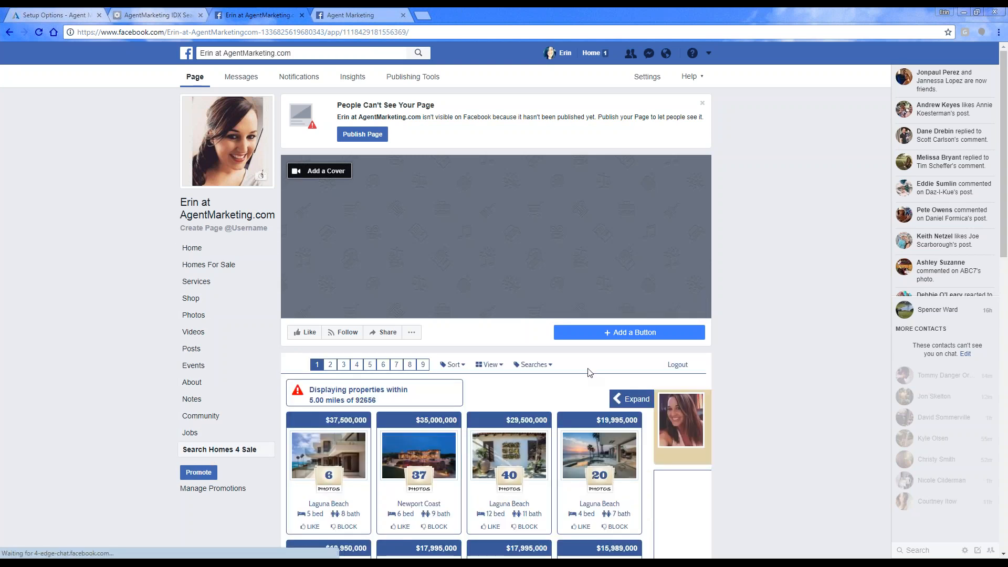
scroll(497, 315, "down", 2)
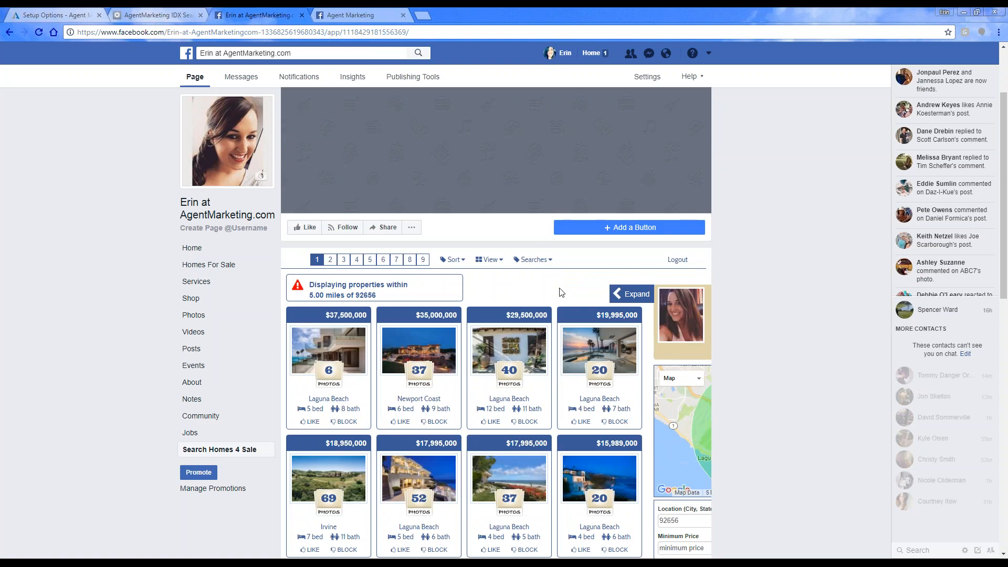
scroll(561, 293, "down", 10)
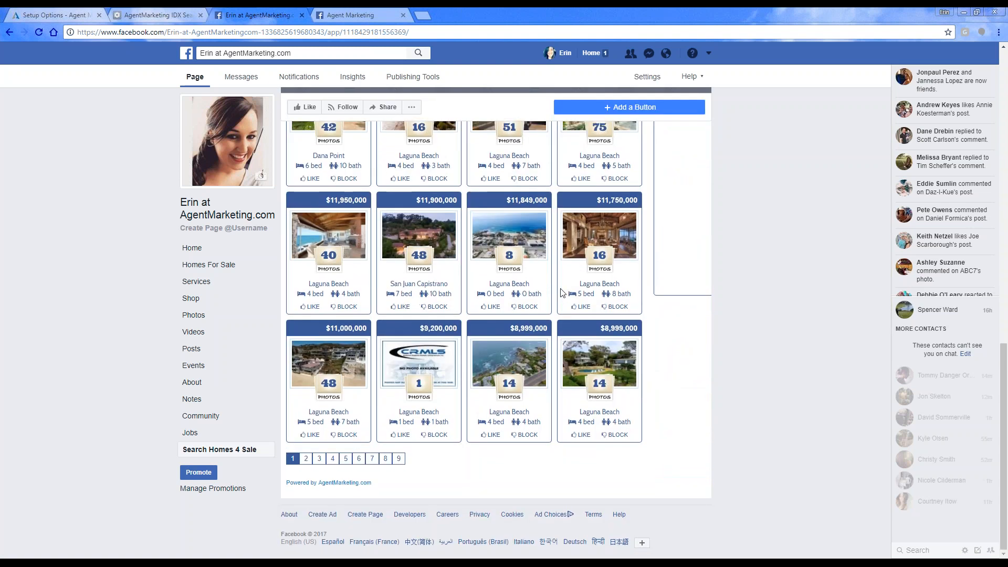
scroll(653, 424, "up", 8)
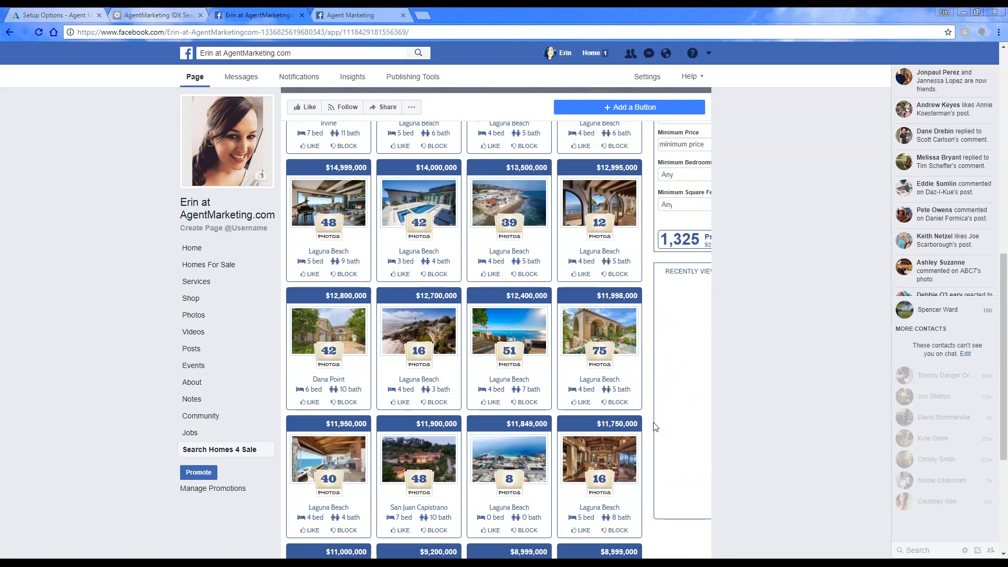
scroll(654, 426, "up", 6)
left_click(534, 365)
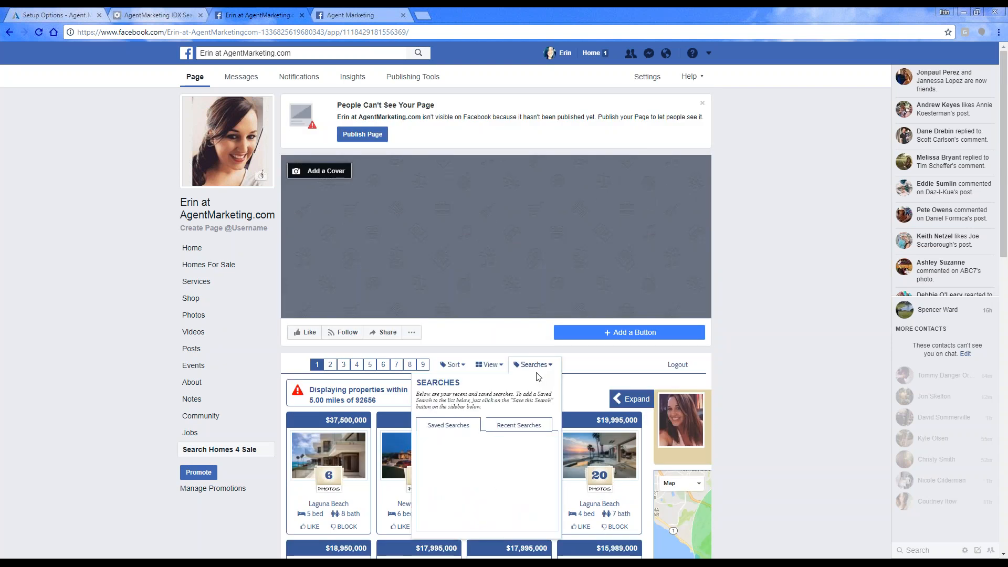
Step: Review the Facebook App ID setting in the account options, and close the AgentMarketing IDX Search Tab app page
left_click(75, 12)
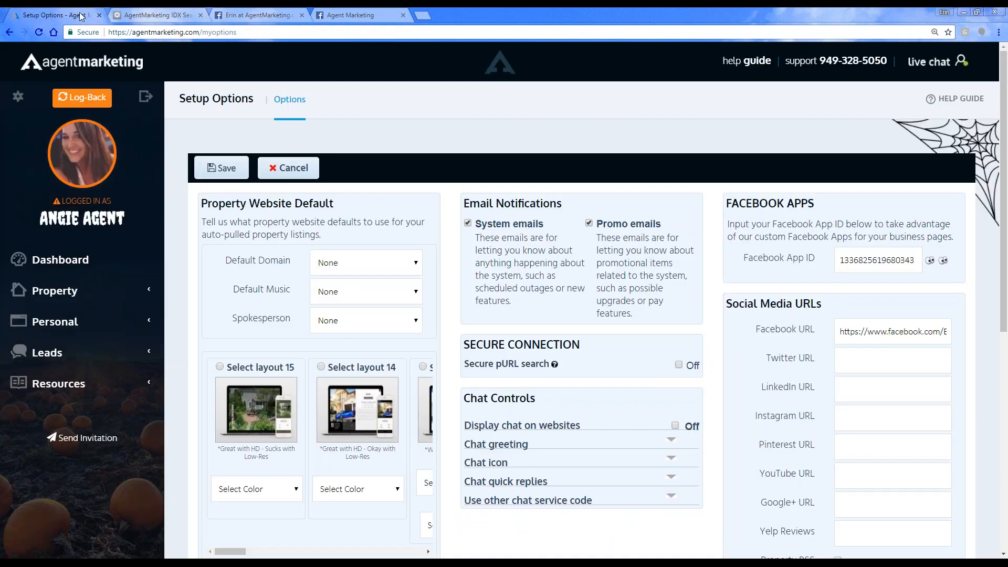
left_click(17, 96)
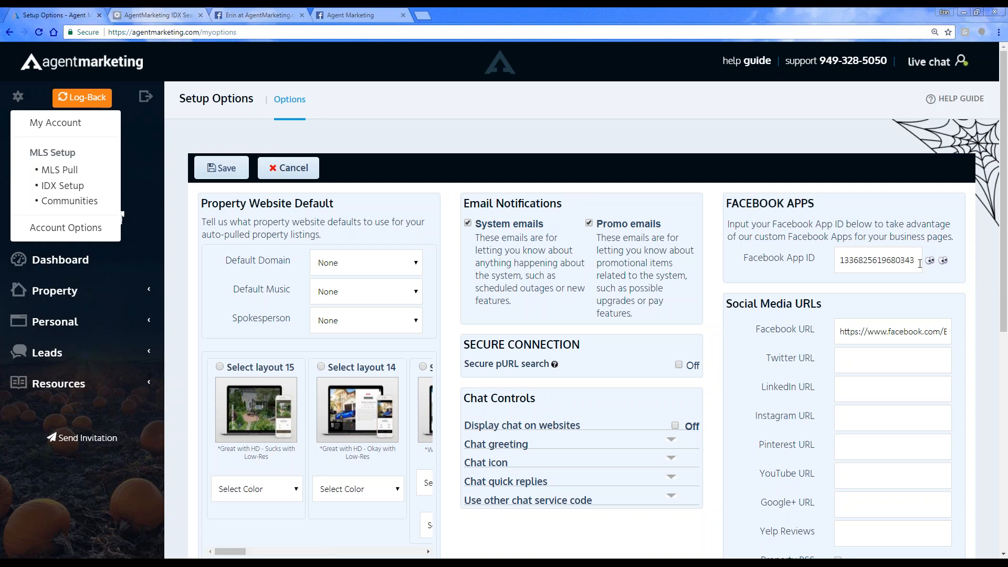
left_click(152, 15)
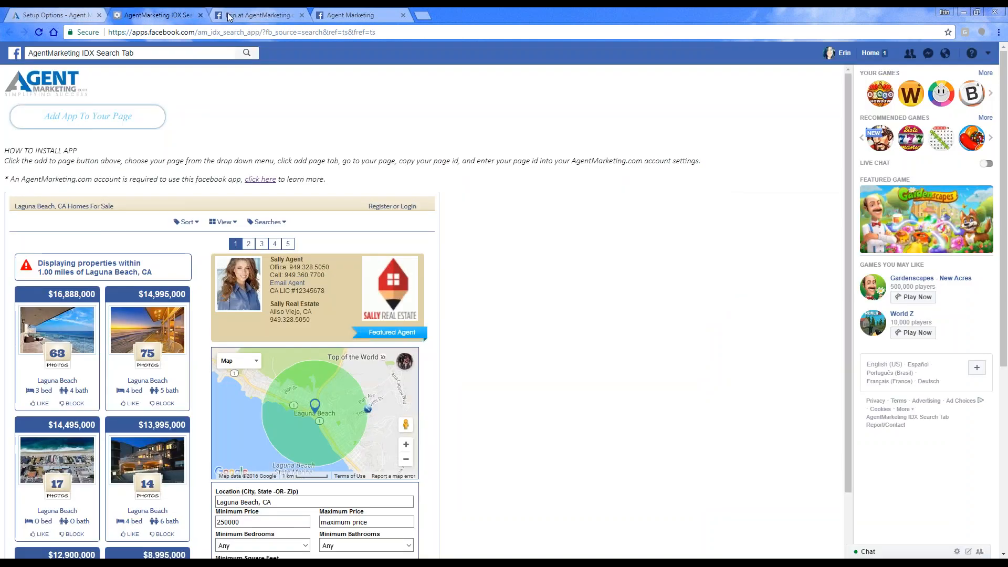
left_click(201, 15)
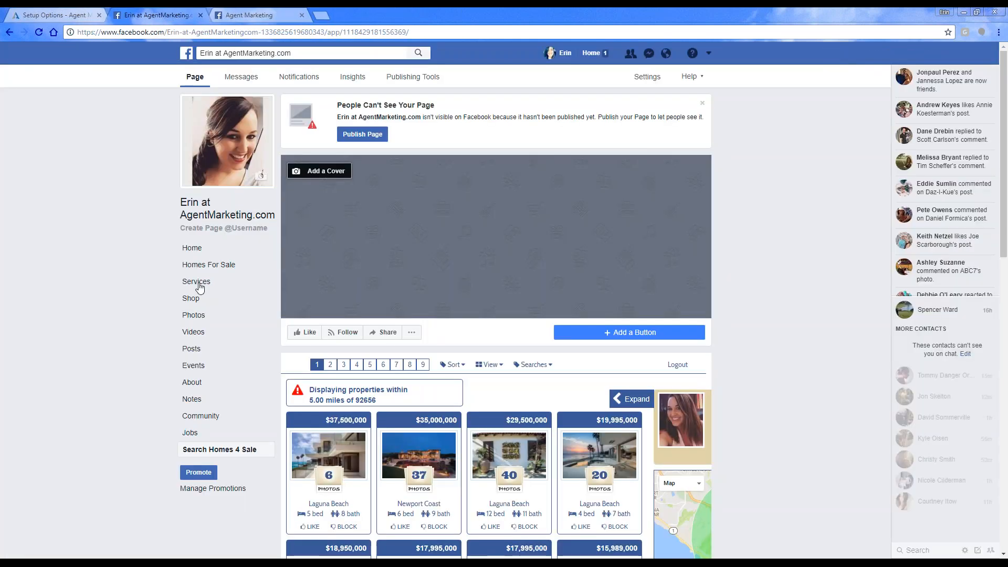
Step: Find the Facebook page ID beneath the Homes For Sale listings on the business page, and return to the account options
left_click(204, 266)
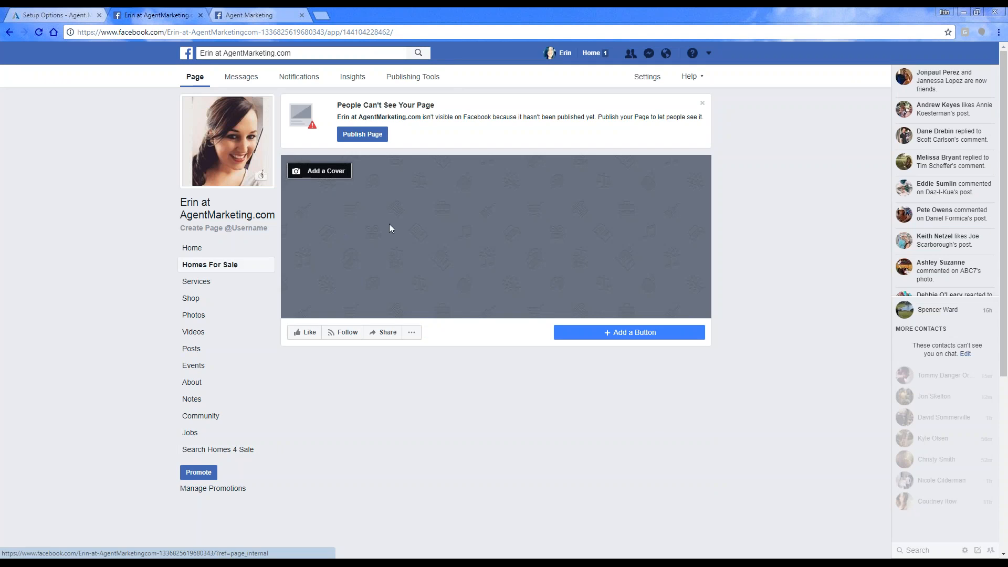
scroll(575, 408, "down", 4)
scroll(575, 408, "down", 1)
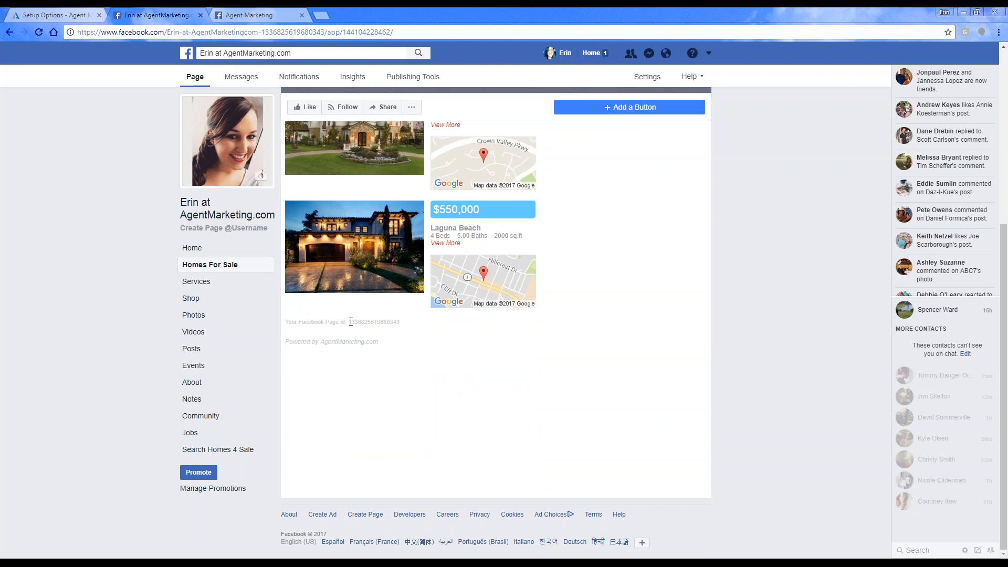
left_click_drag(351, 321, 418, 322)
left_click(24, 14)
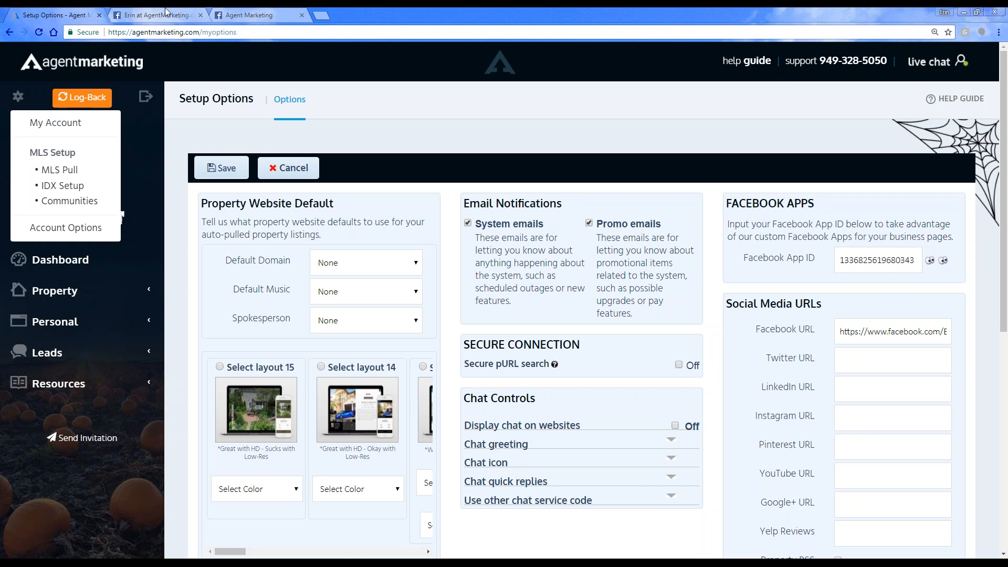
Step: Look through the Search Homes 4 Sale listings on the Agent Marketing Facebook page, and close both Facebook pages
left_click(248, 14)
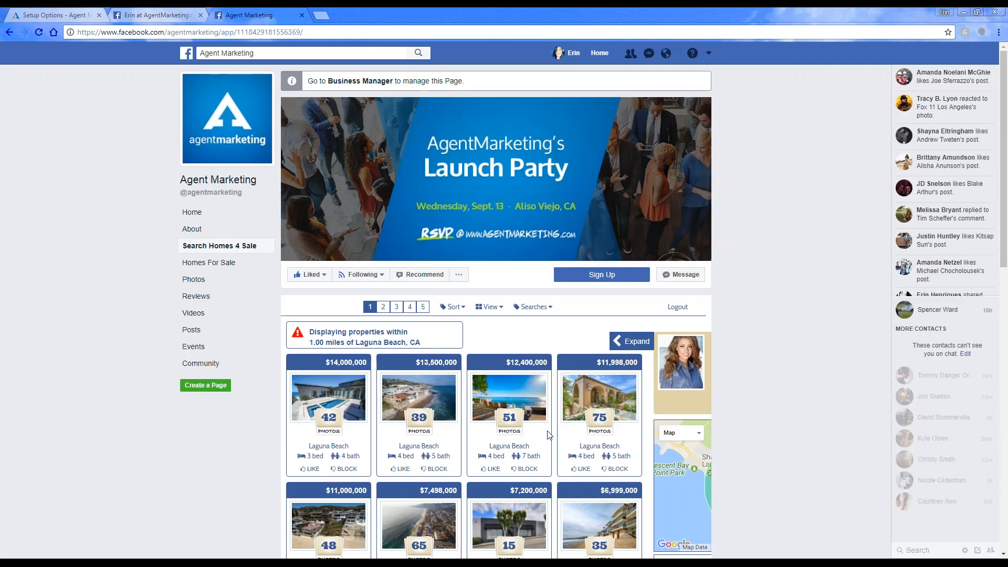
scroll(556, 423, "down", 2)
scroll(238, 488, "down", 2)
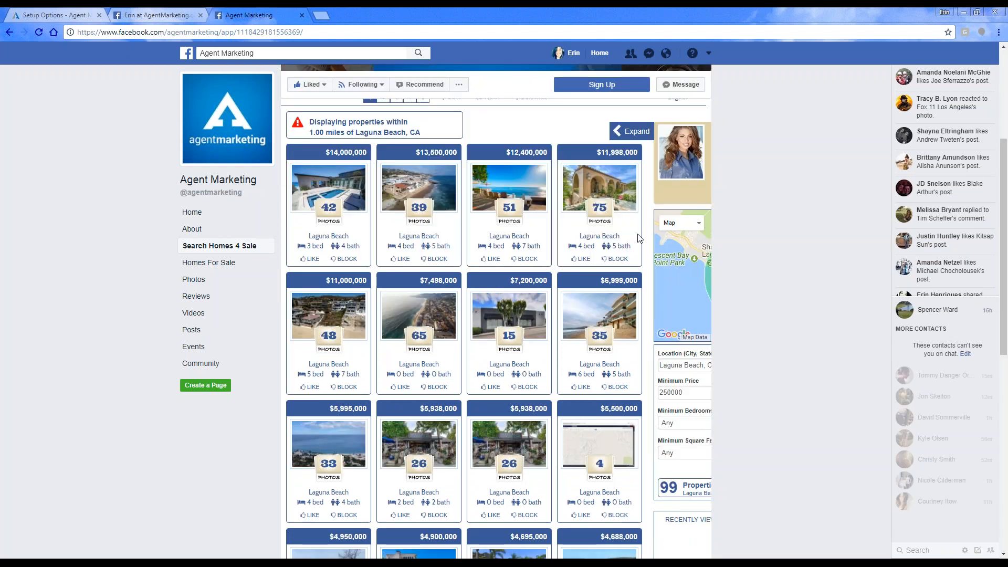
scroll(118, 326, "down", 4)
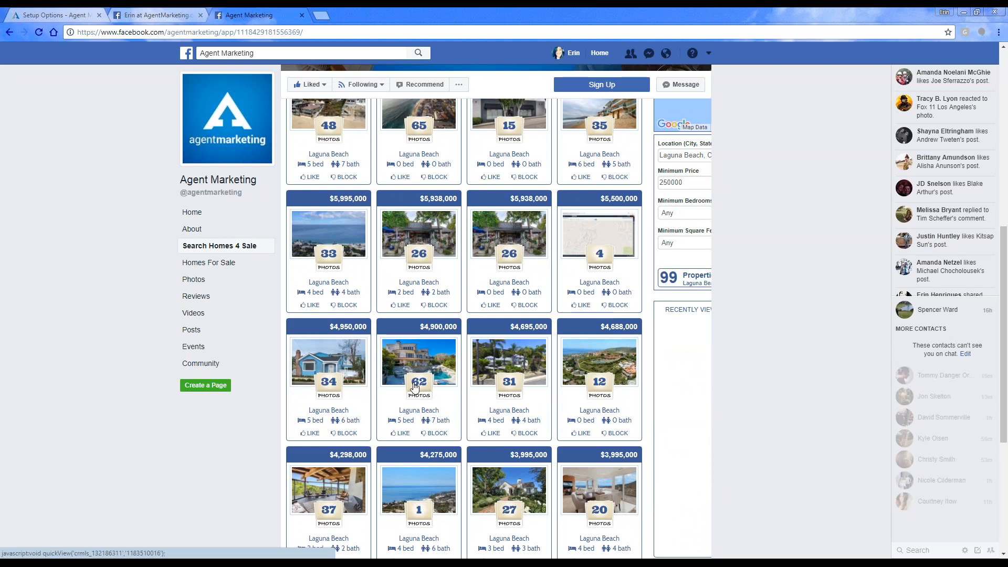
scroll(414, 387, "down", 4)
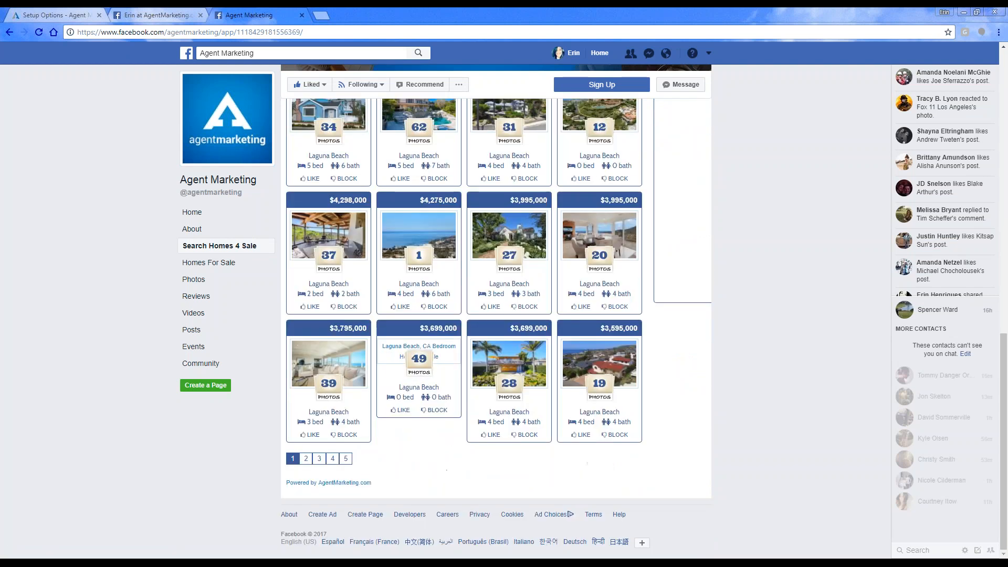
left_click(301, 15)
left_click(200, 16)
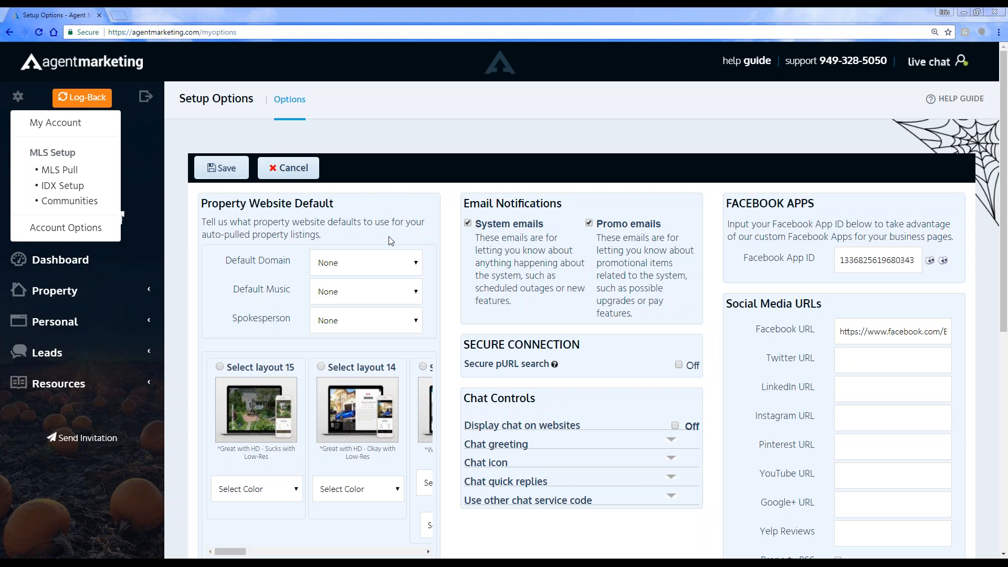
Step: Open the live personal website's property search from the website list, review the visitor registration form, and close the form without registering
left_click(67, 323)
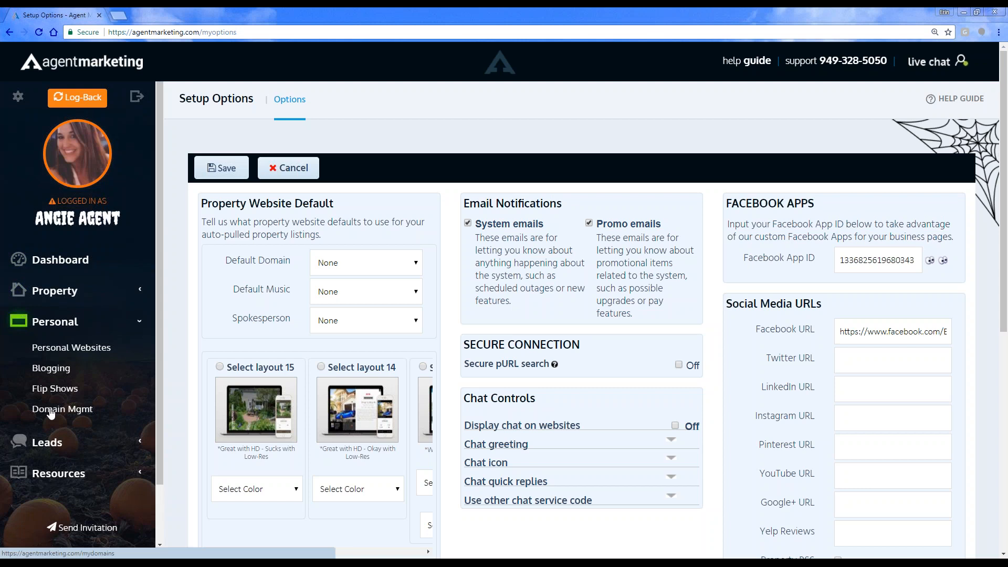
left_click_drag(51, 411, 41, 408)
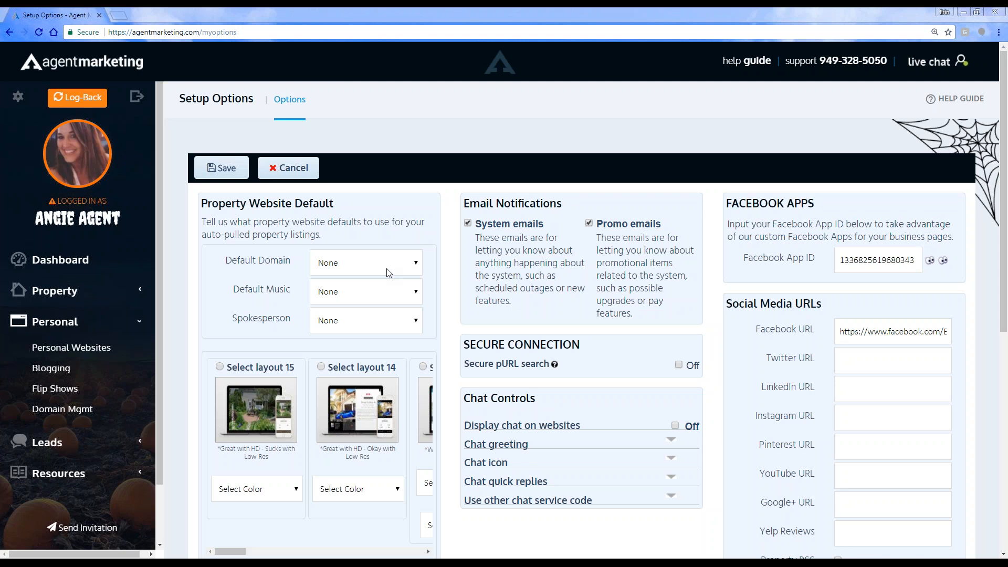
left_click(55, 348)
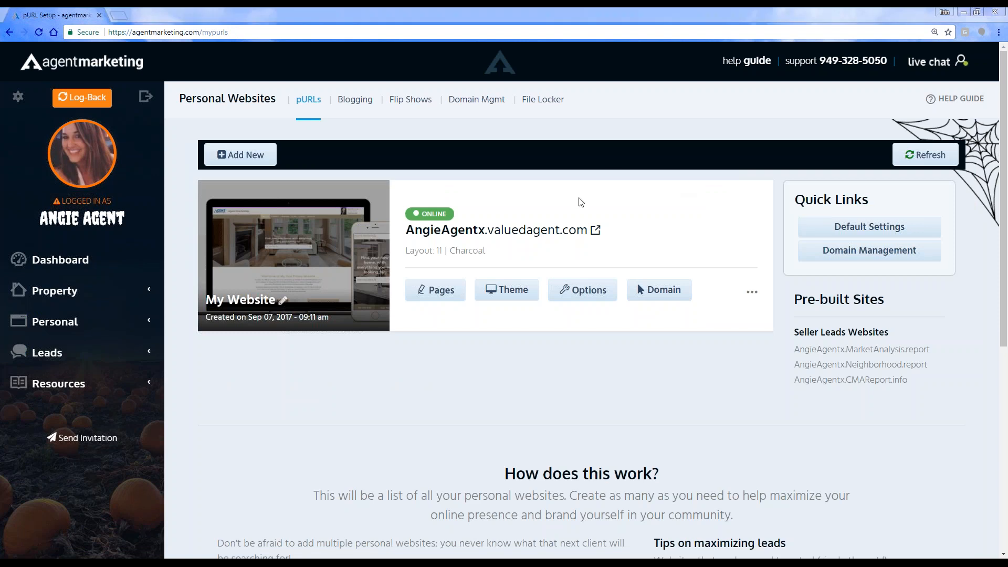
left_click(494, 232)
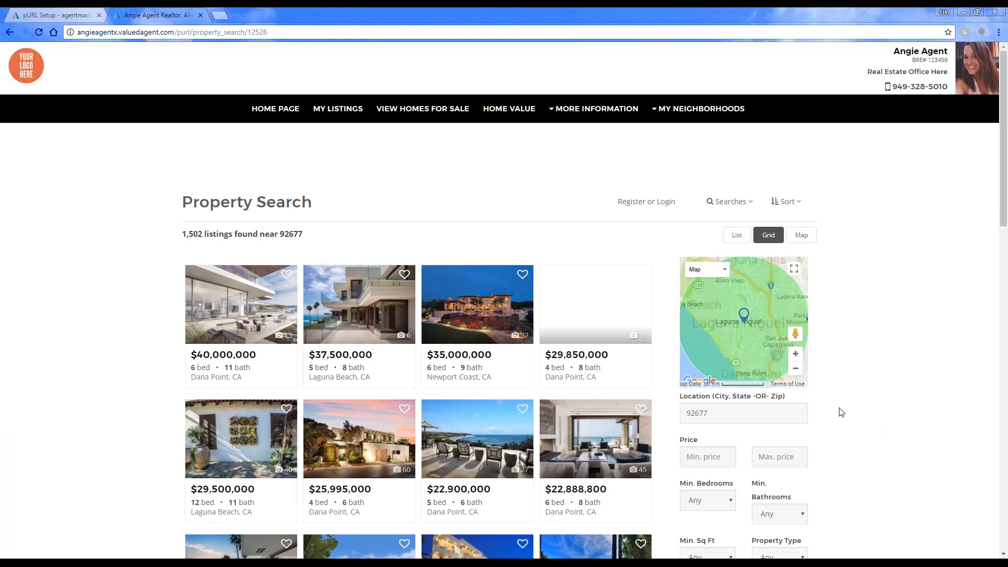
left_click(633, 203)
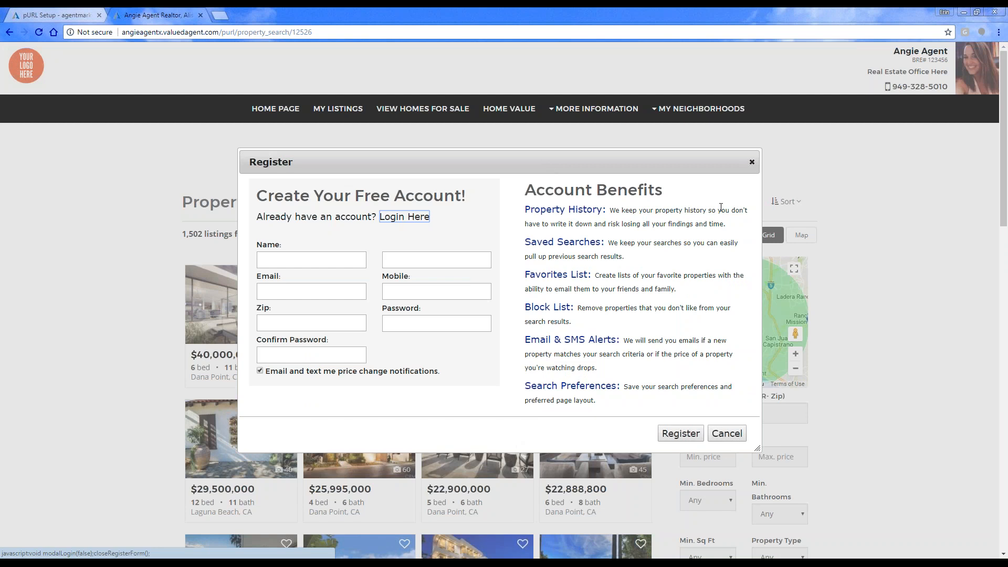
left_click(752, 162)
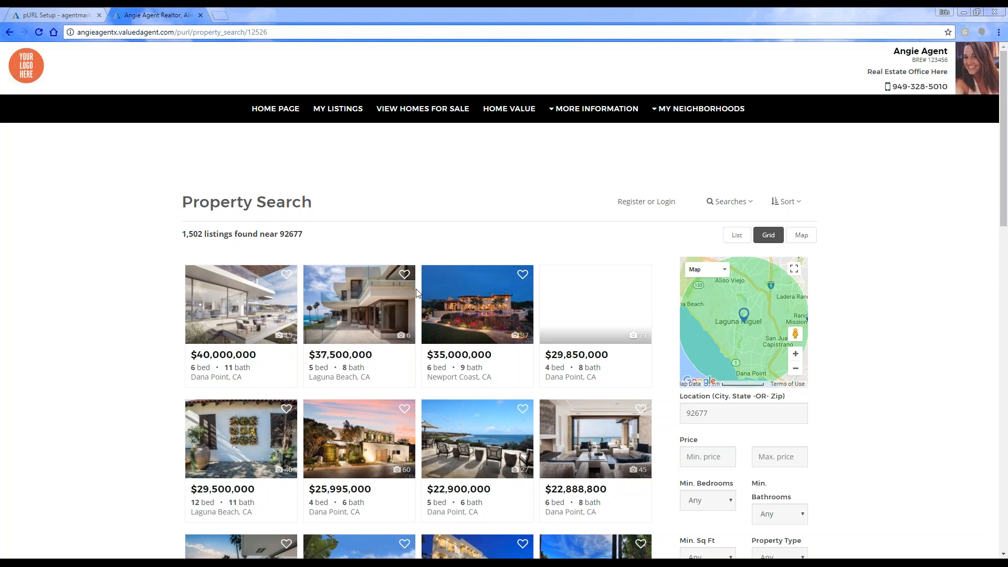
Step: Return to AgentMarketing and open the list of predefined IDX searches in IDX Setup
left_click(27, 15)
left_click(18, 97)
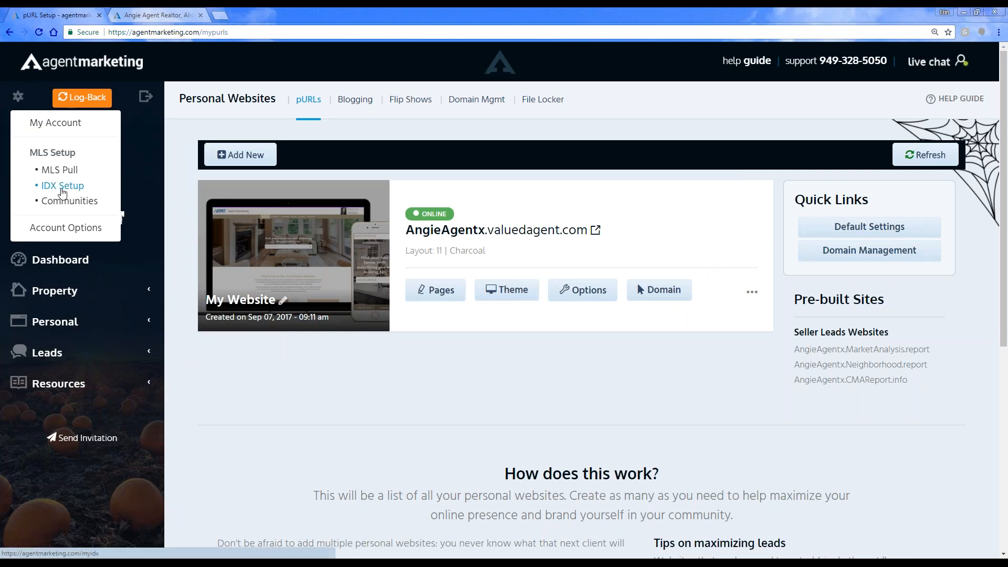
left_click(61, 189)
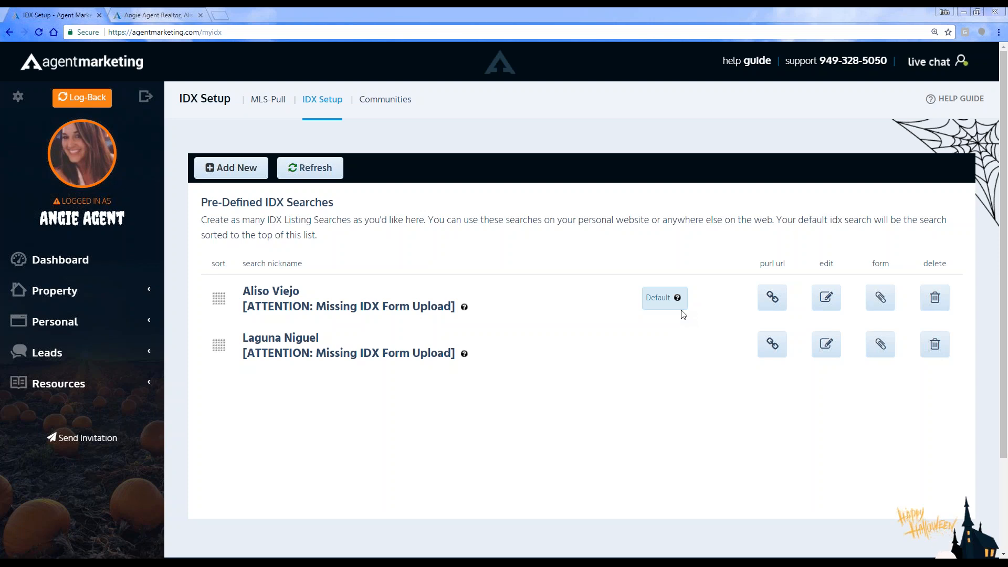
Step: Go to the dashboard and view the What's Up Wednesday webinar announcement
left_click(21, 258)
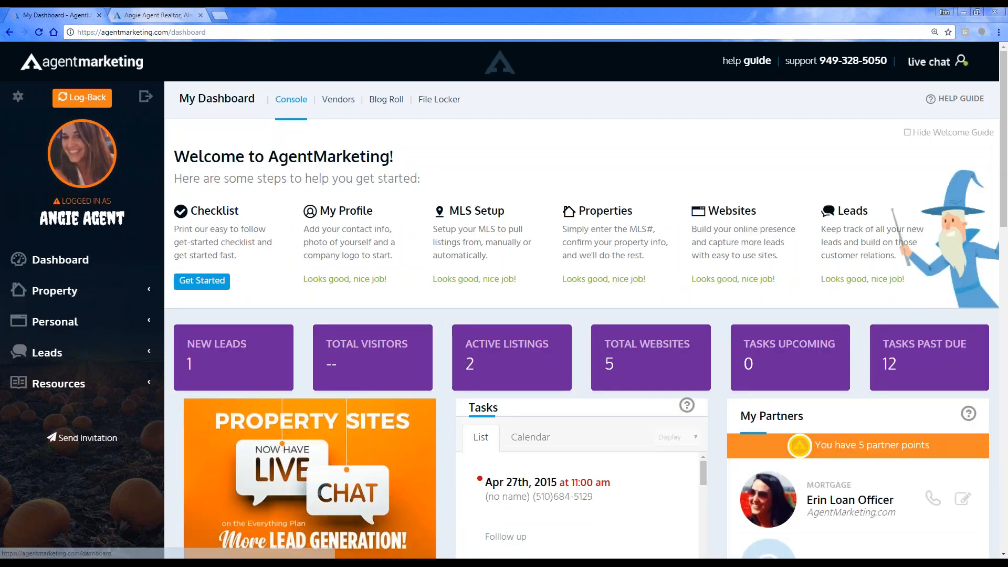
scroll(450, 493, "down", 6)
scroll(449, 489, "down", 2)
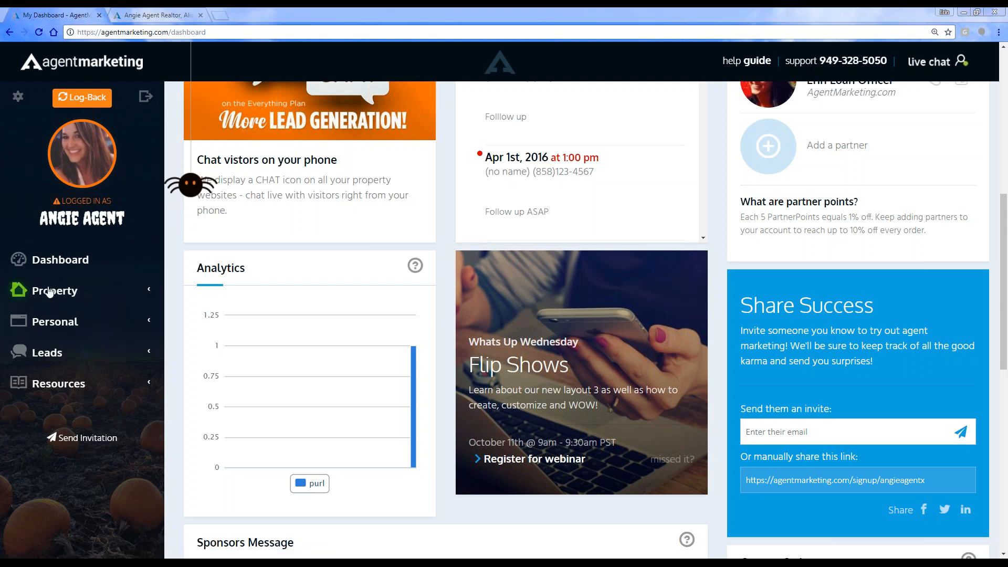
Step: Open the form for adding a new IDX search in IDX Setup, review the search radius choices, and leave without saving
left_click(18, 96)
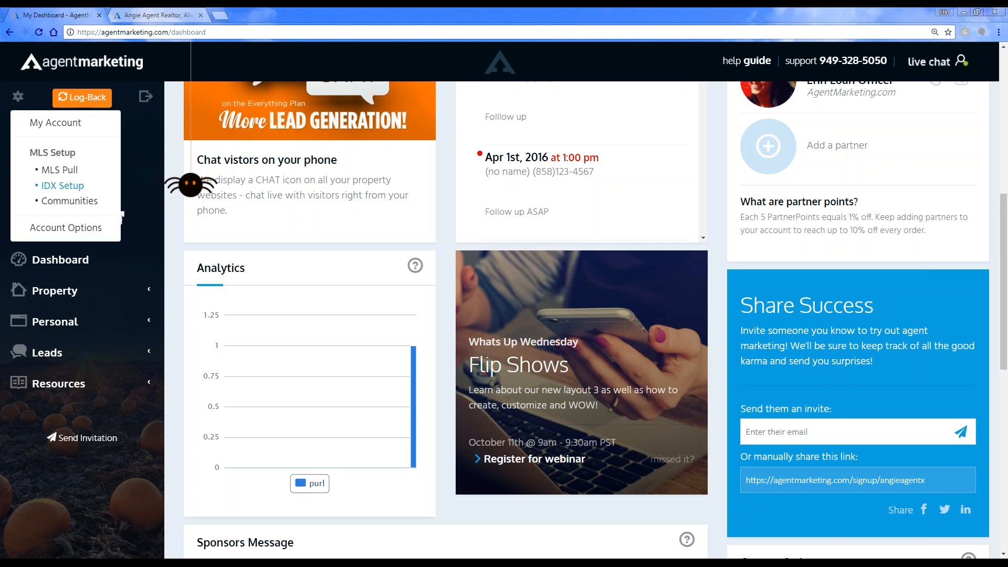
left_click(47, 185)
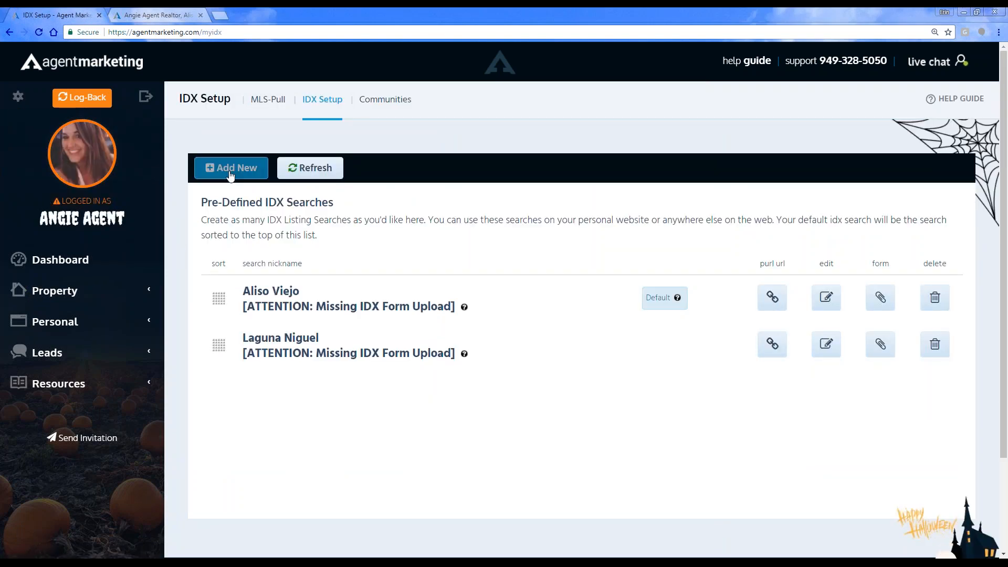
left_click(226, 169)
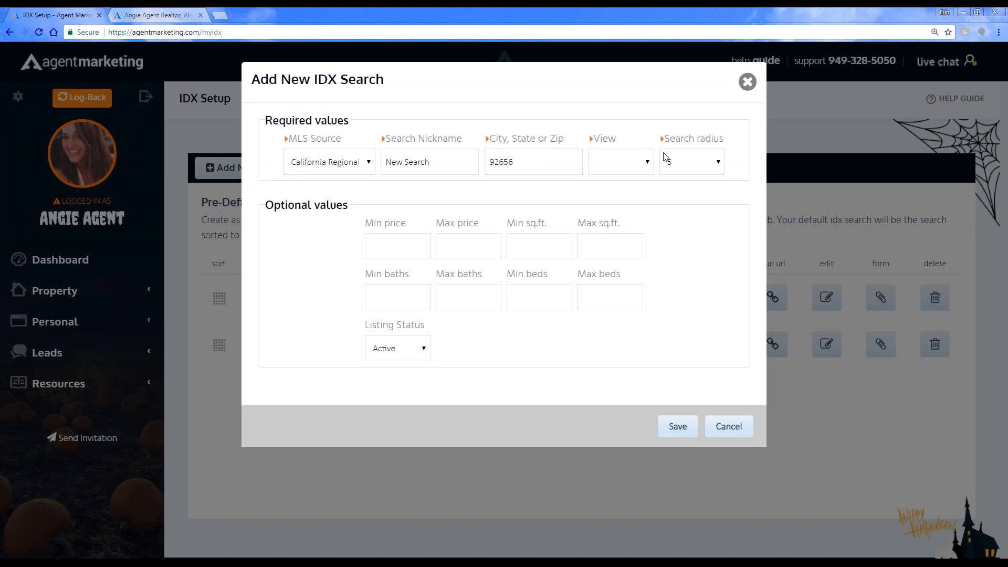
left_click(696, 160)
left_click(746, 248)
Step: Return to the dashboard, look through it down to the social media links in the footer, and go back to its beginning
left_click(46, 263)
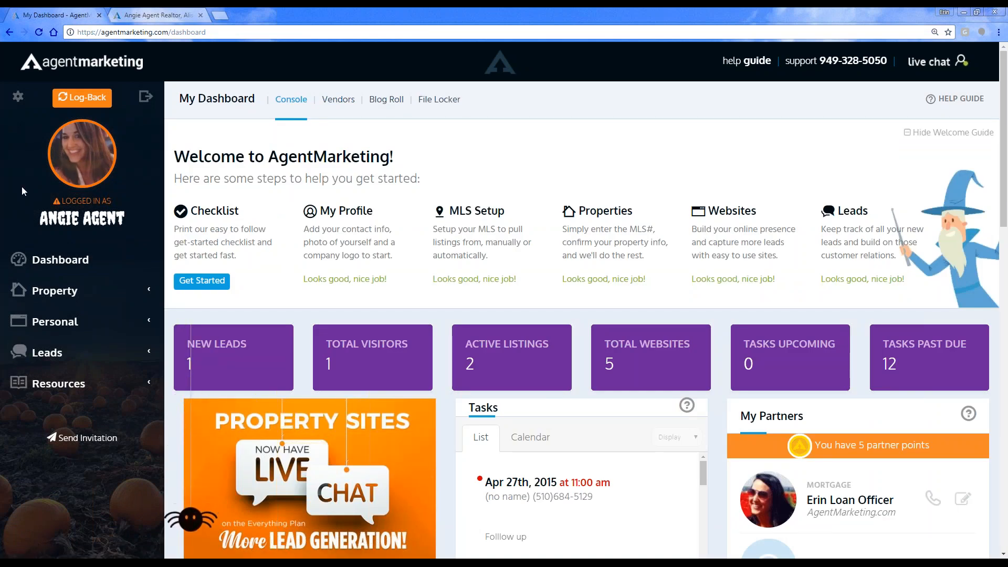
mouse_move(64, 142)
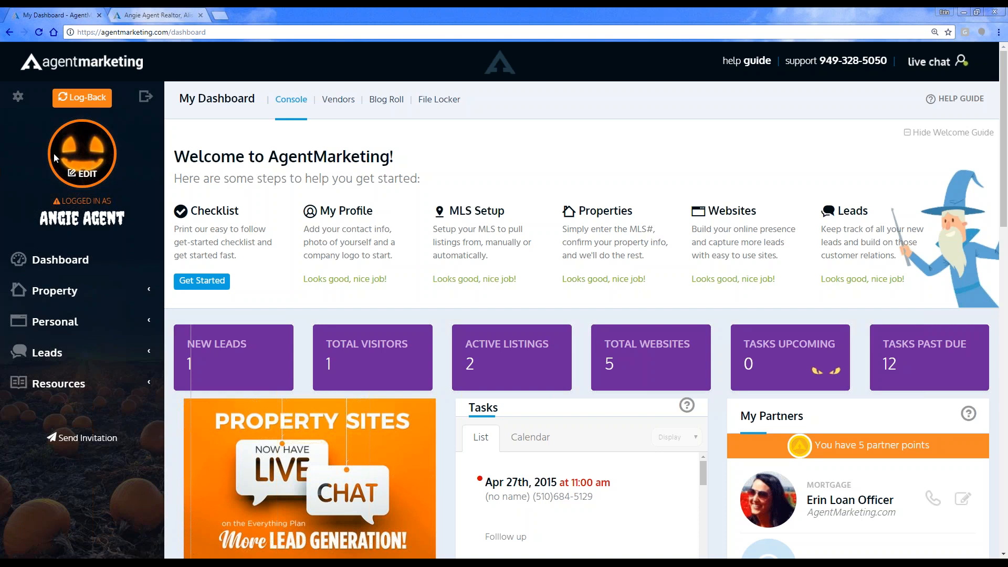
scroll(945, 520, "down", 4)
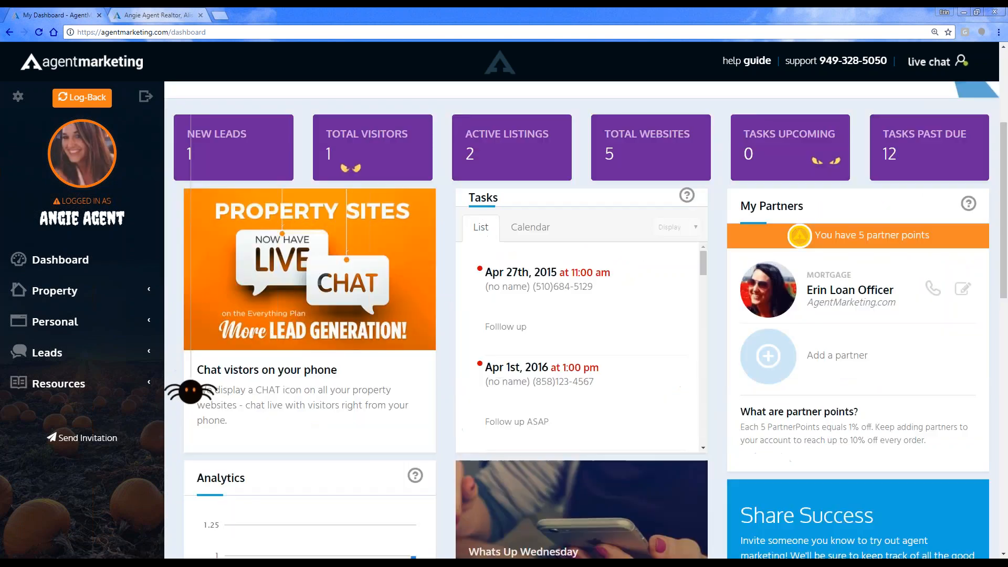
scroll(945, 519, "down", 12)
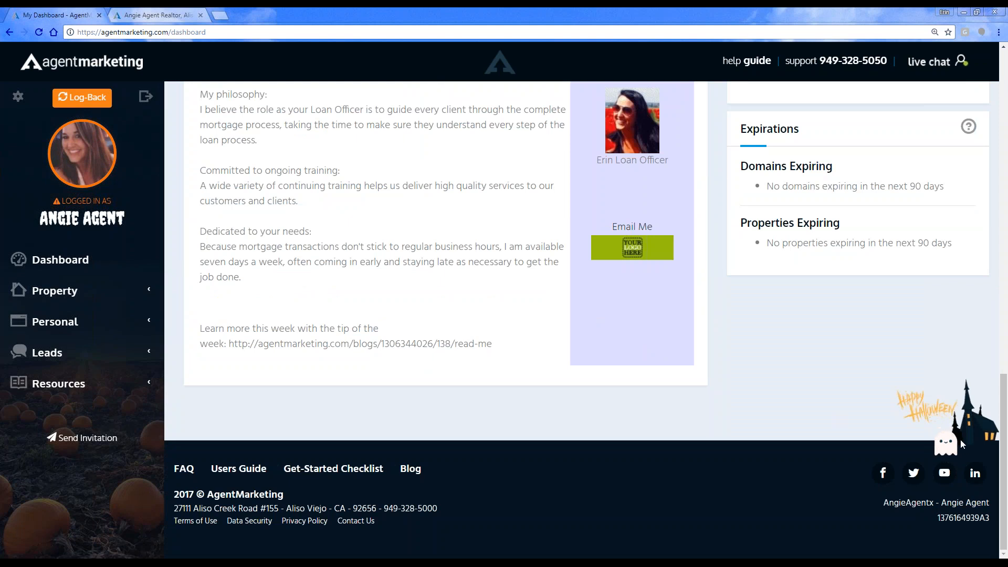
scroll(175, 341, "up", 1)
scroll(174, 341, "up", 15)
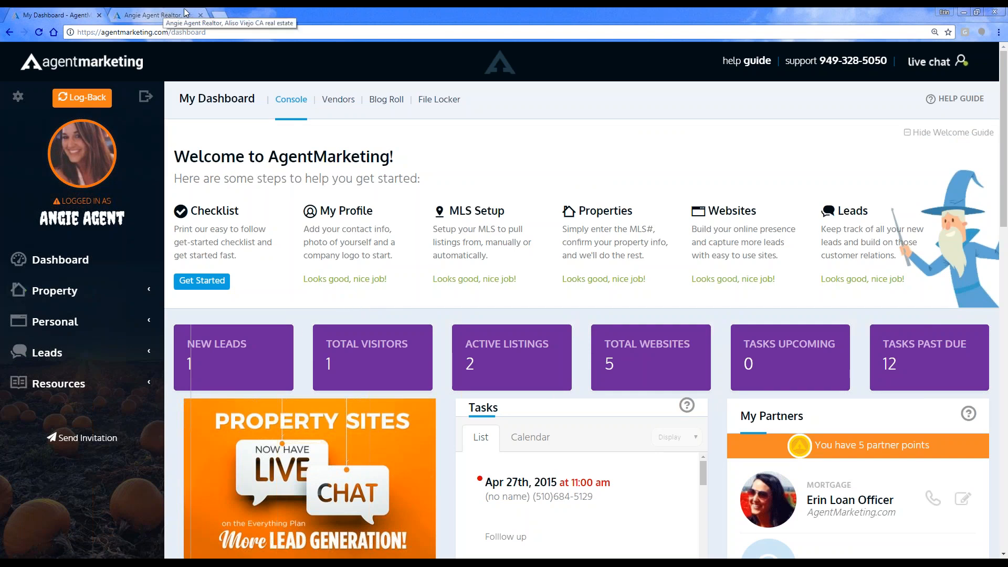
Step: Open Facebook in a new browser tab and go to the AgentMarketing business page
left_click(221, 15)
type("f")
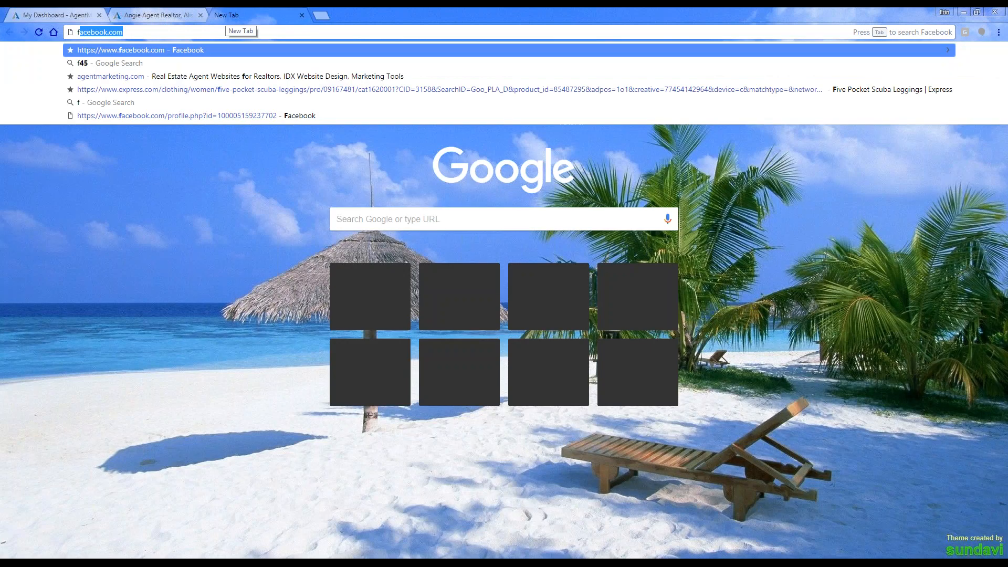
left_click(171, 49)
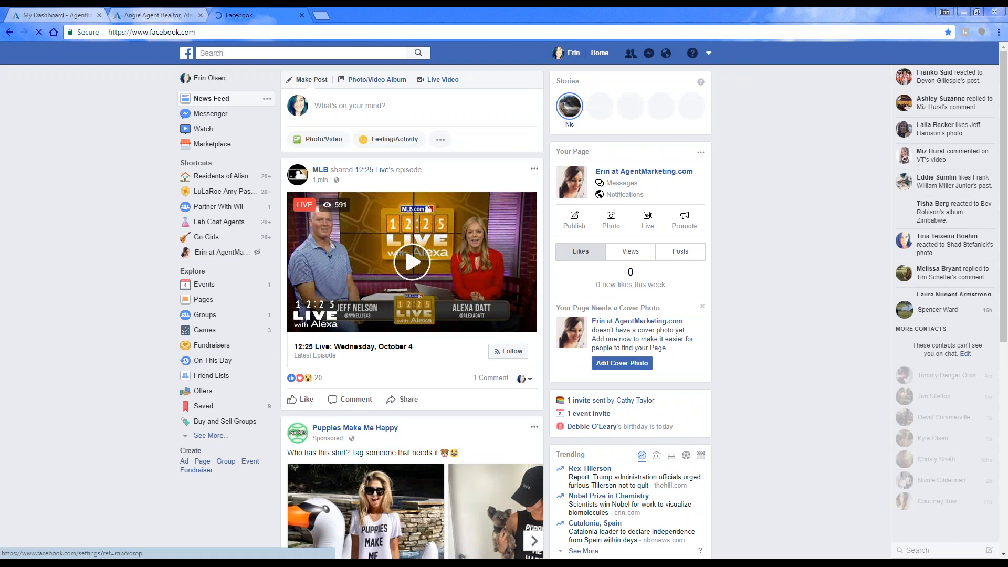
left_click(709, 56)
left_click(676, 87)
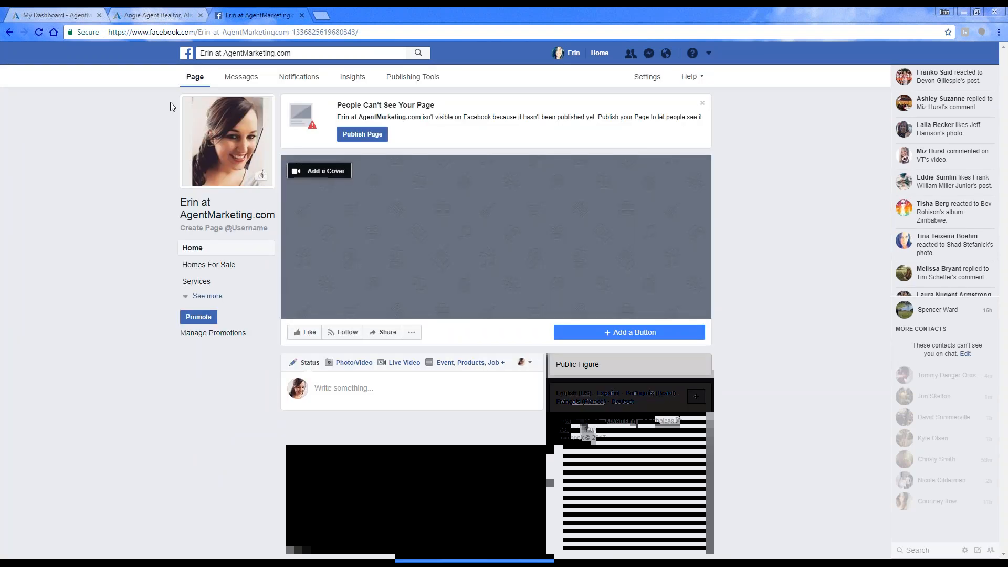
Step: Open the business page's Edit Page settings, review the order of its page tabs, and close Facebook
left_click(649, 78)
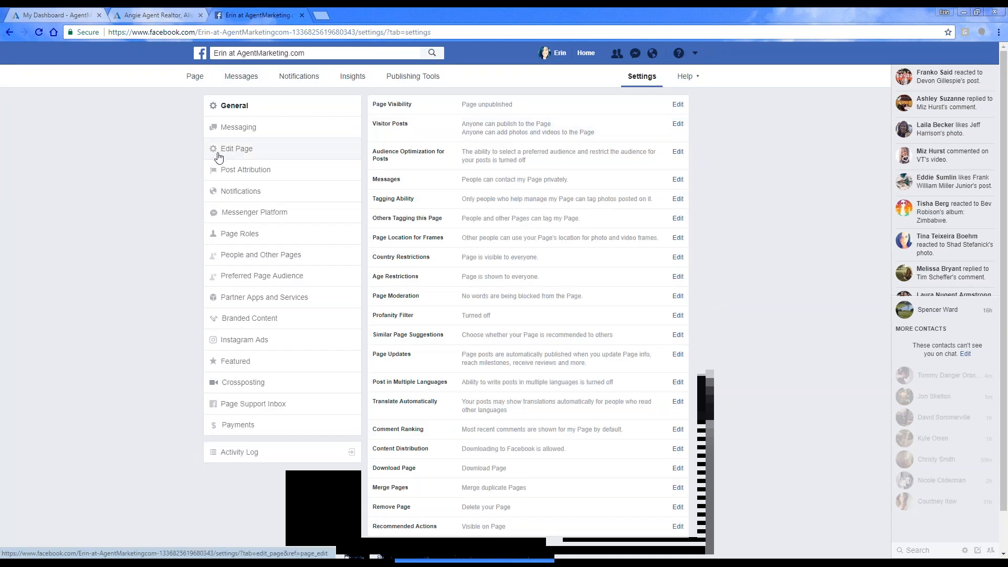
left_click(239, 150)
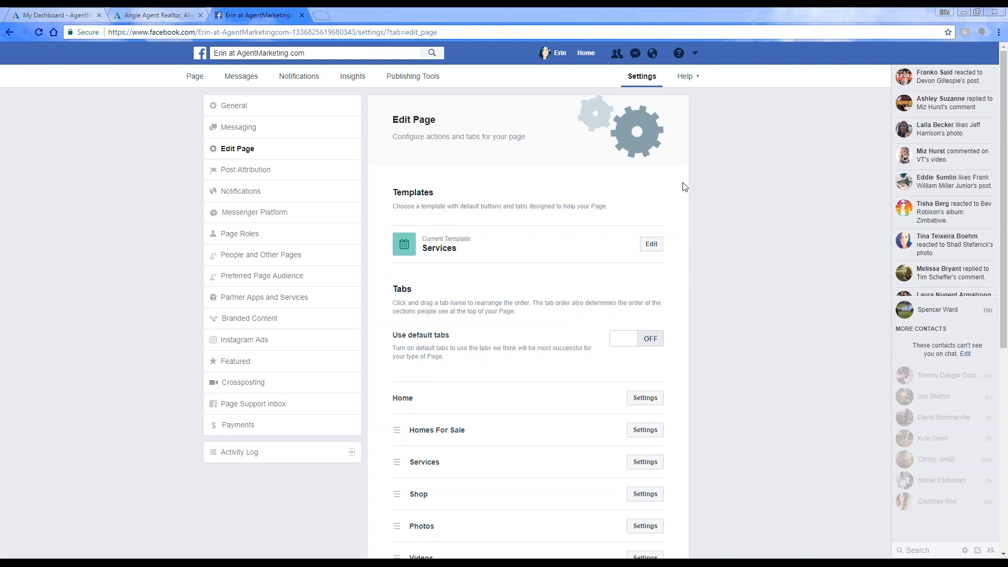
left_click(302, 15)
Step: Return to the AgentMarketing dashboard and find the missed-webinar link beneath the Flip Shows announcement
left_click(43, 10)
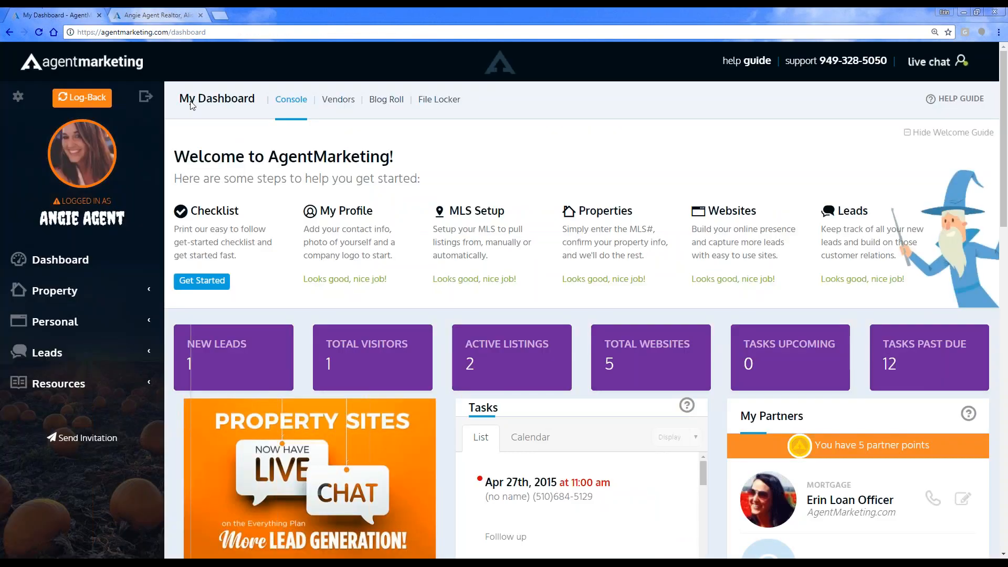
scroll(603, 388, "down", 6)
scroll(604, 399, "down", 2)
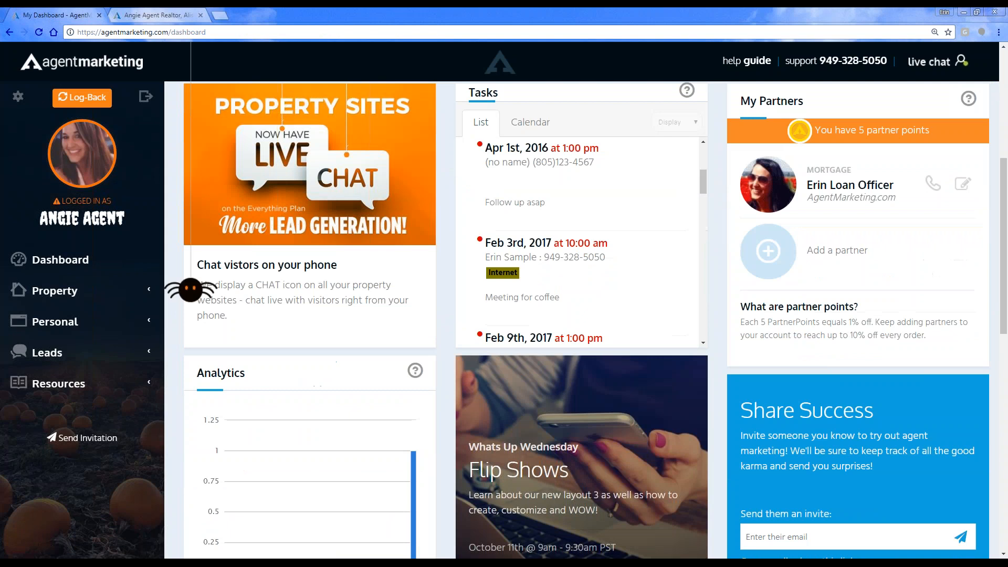
scroll(567, 420, "down", 2)
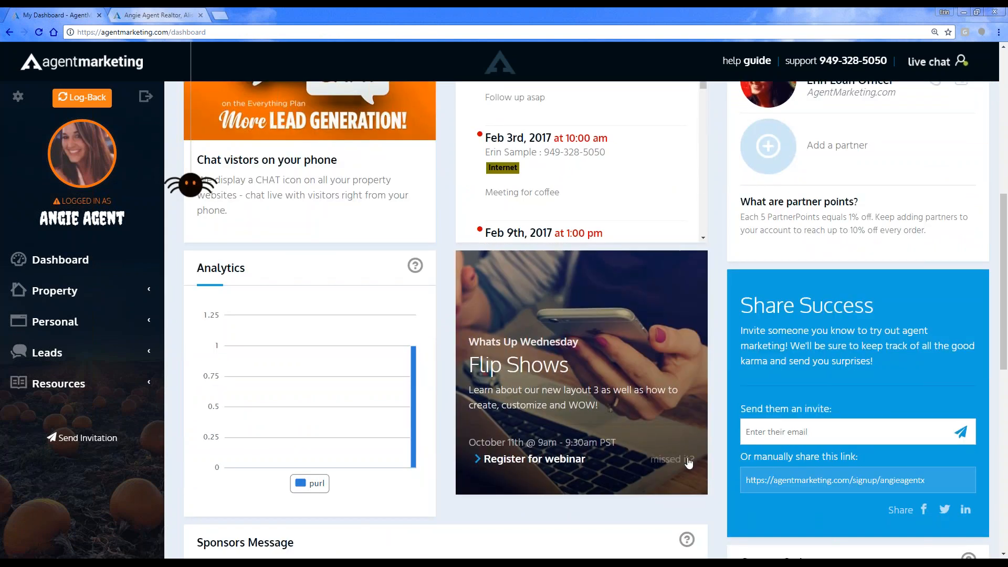